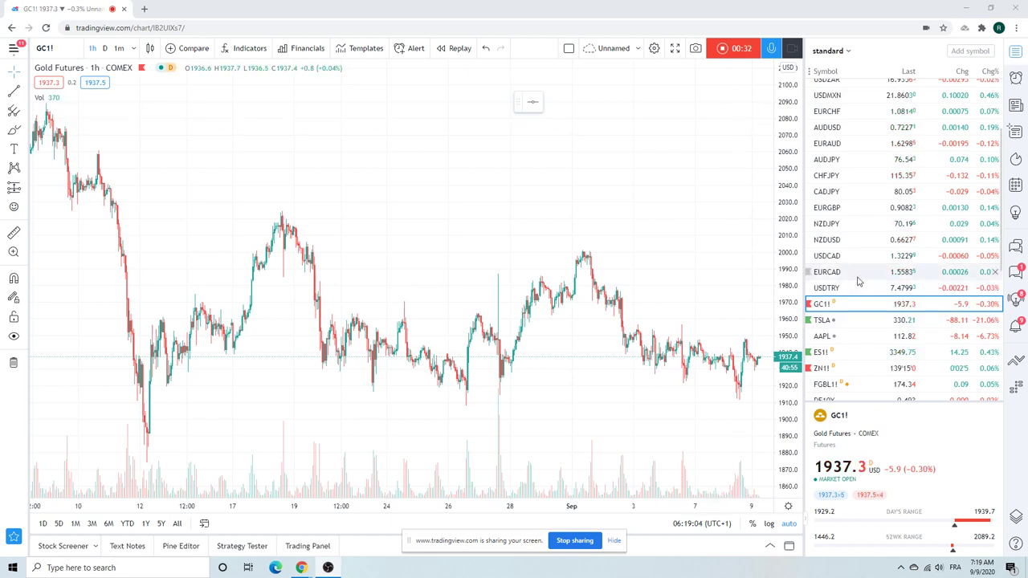
# Load EURUSD on the 1-hour chart and zoom in and out over recent weeks
pyautogui.scroll(3, 858, 280)
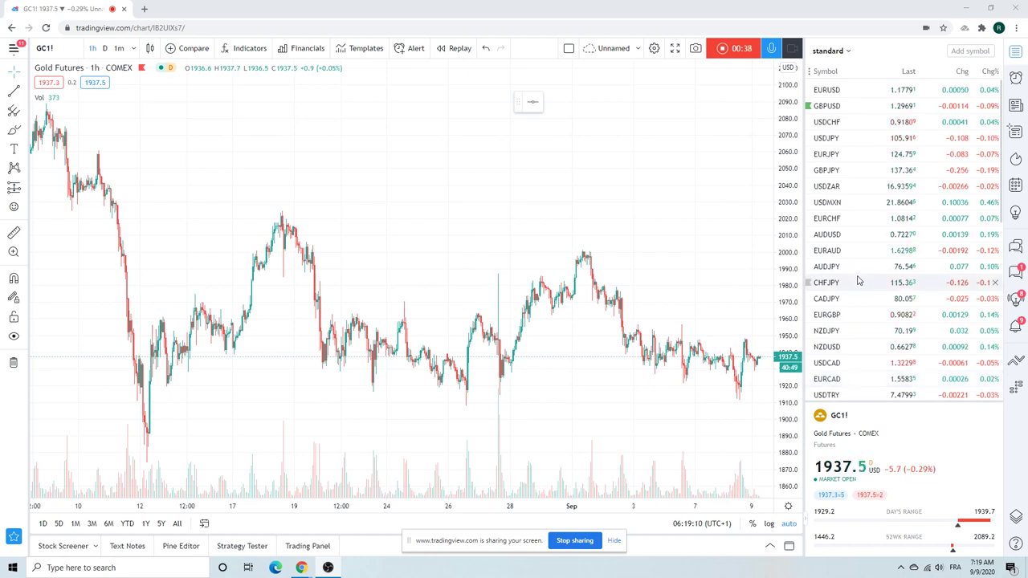
pyautogui.click(827, 91)
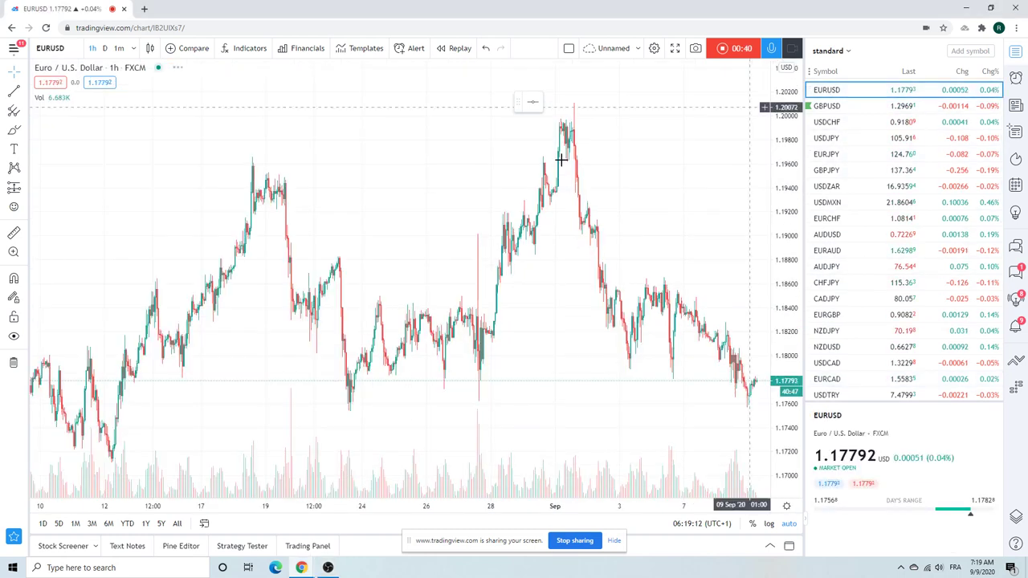
pyautogui.scroll(3, 487, 210)
pyautogui.scroll(-3, 487, 211)
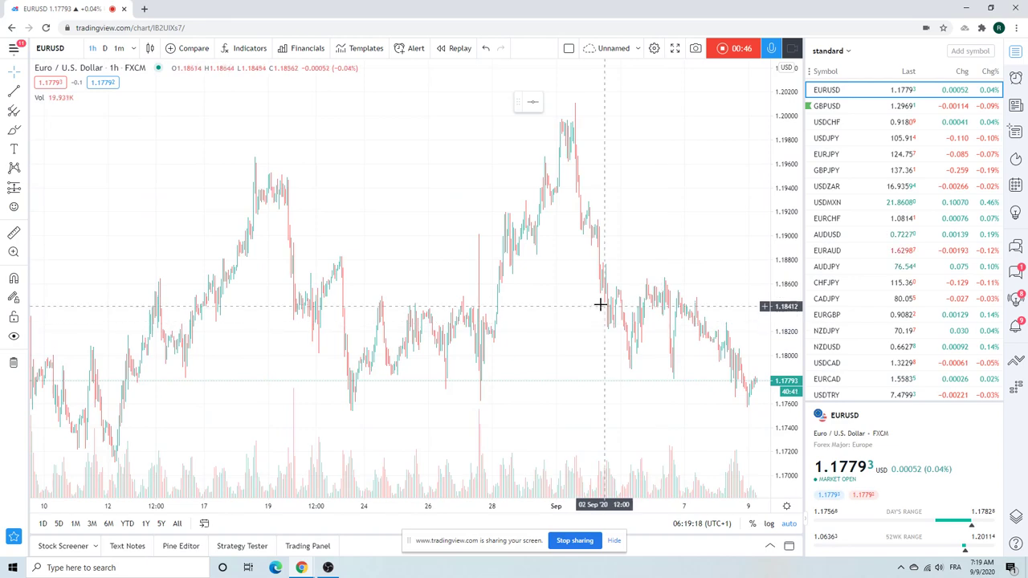
pyautogui.scroll(4, 594, 305)
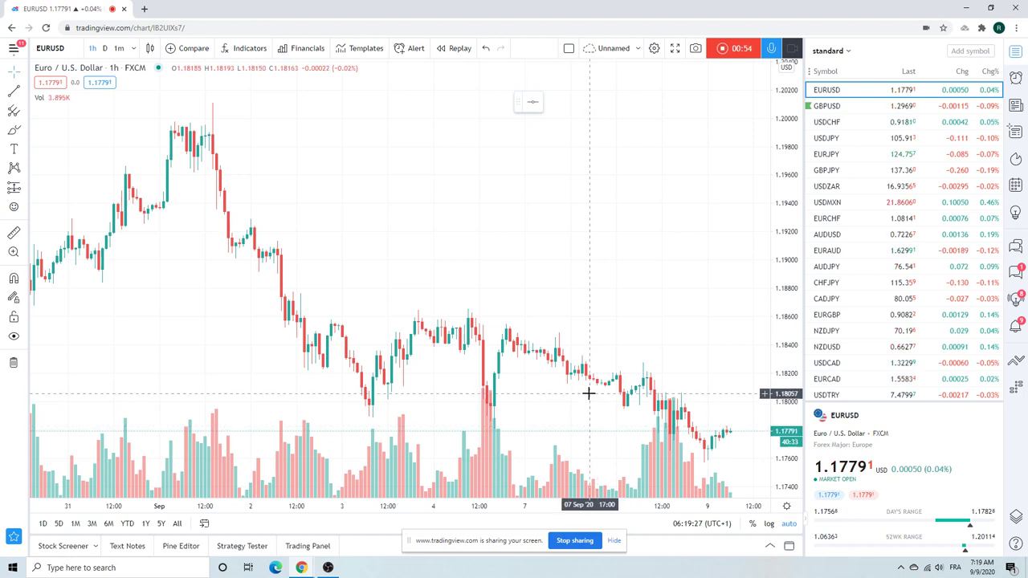
pyautogui.scroll(-3, 626, 297)
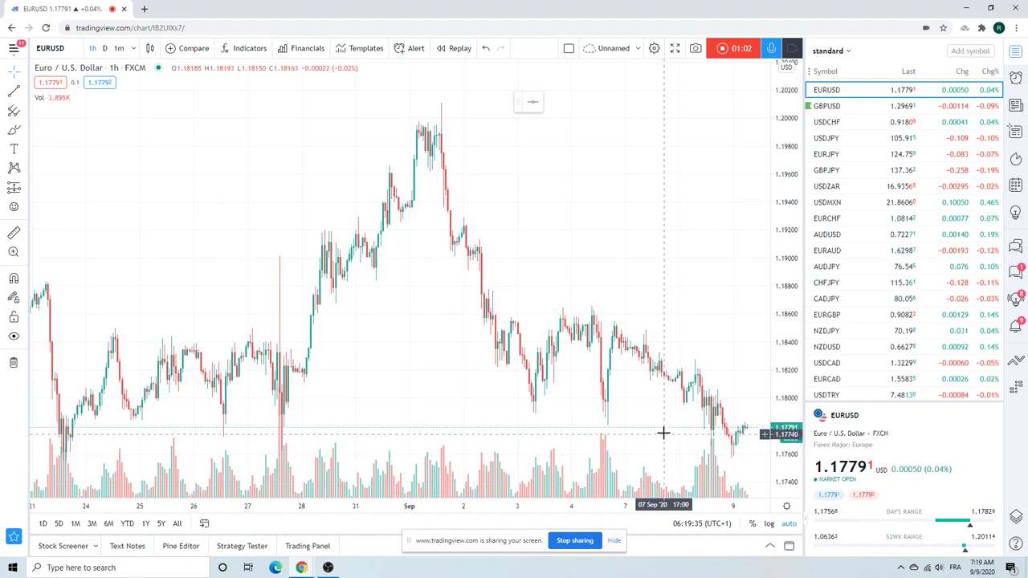
pyautogui.scroll(-2, 652, 277)
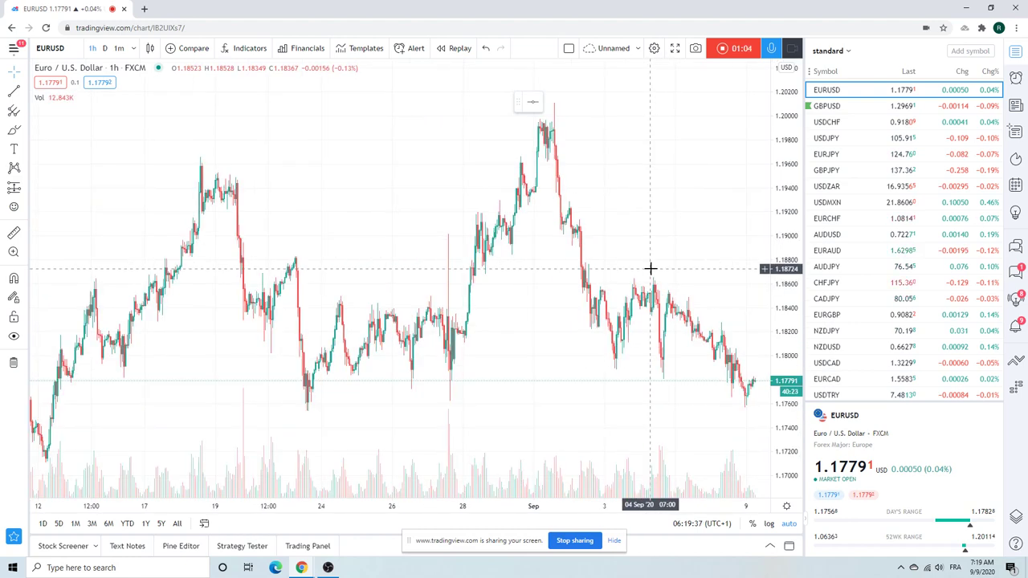
pyautogui.scroll(-1, 650, 268)
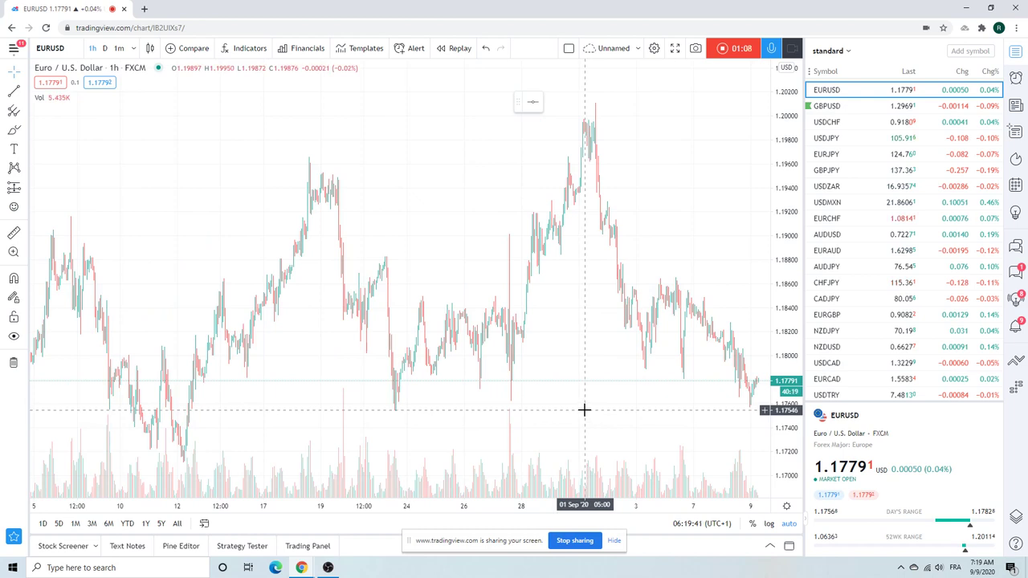
pyautogui.scroll(-1, 583, 410)
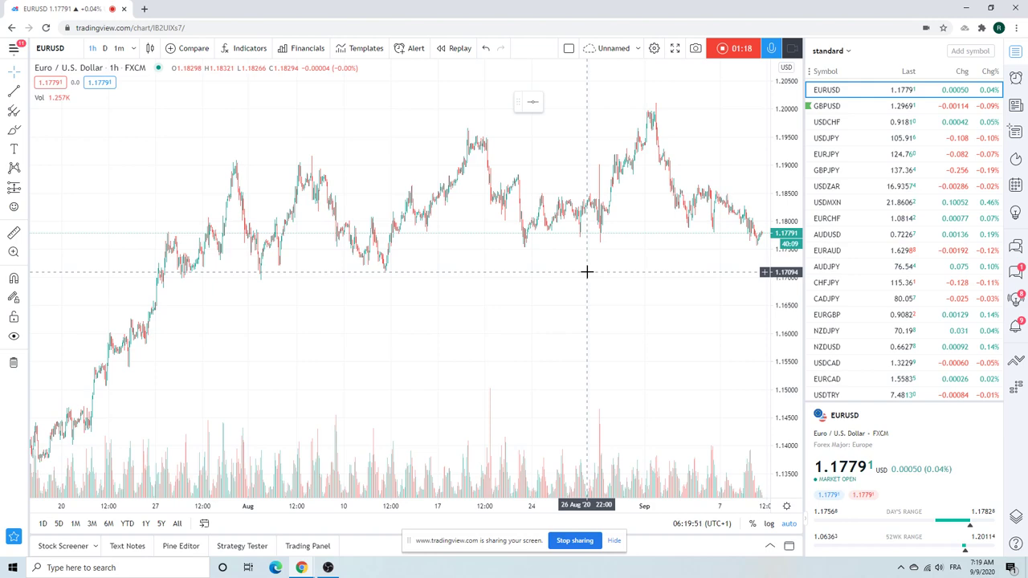
pyautogui.scroll(4, 572, 276)
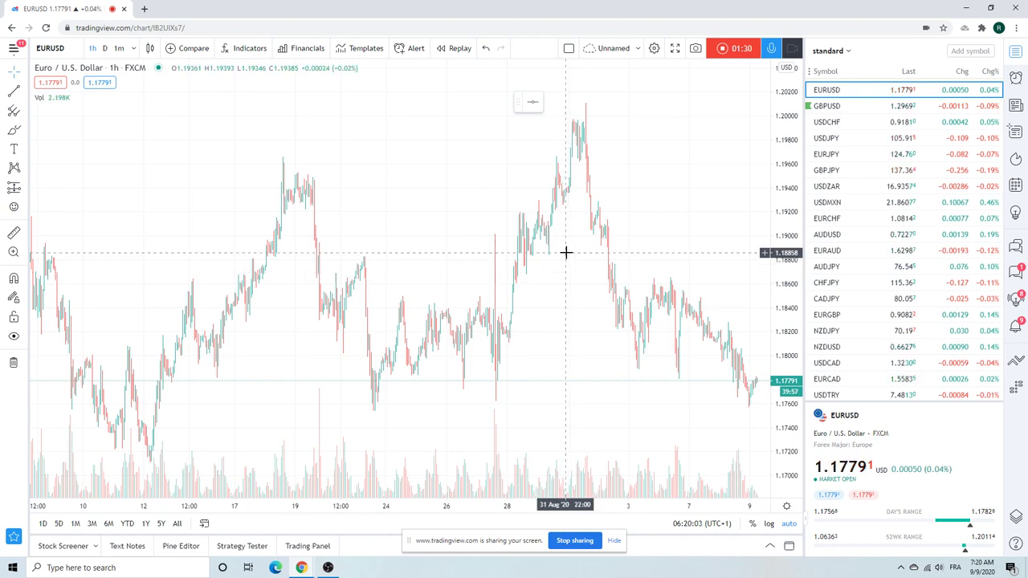
pyautogui.scroll(-2, 562, 261)
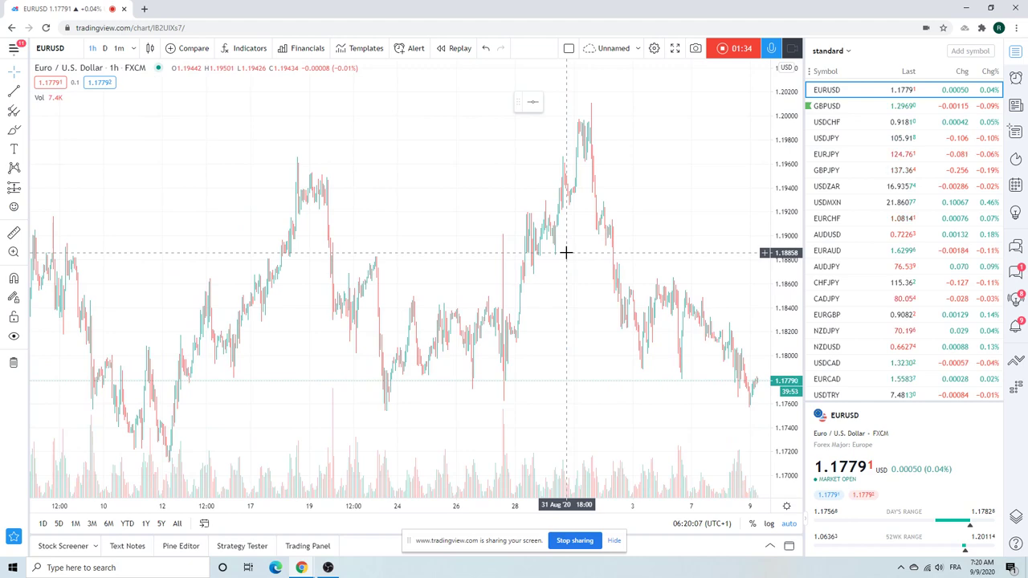
# Load Euro / Japanese Yen (EURJPY) hourly and zoom around the last week of candles
pyautogui.click(827, 153)
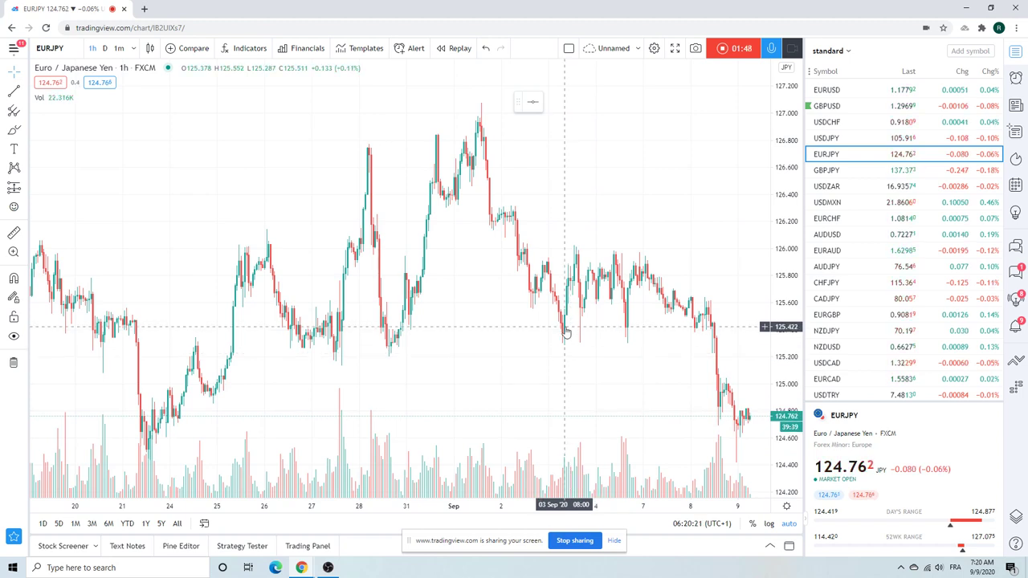
pyautogui.scroll(5, 564, 327)
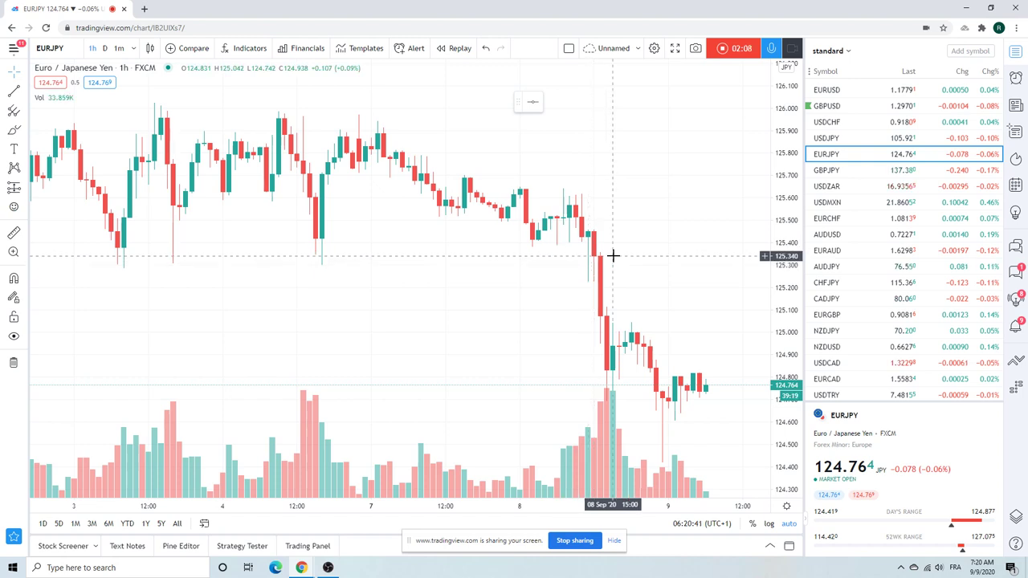
pyautogui.scroll(-2, 626, 252)
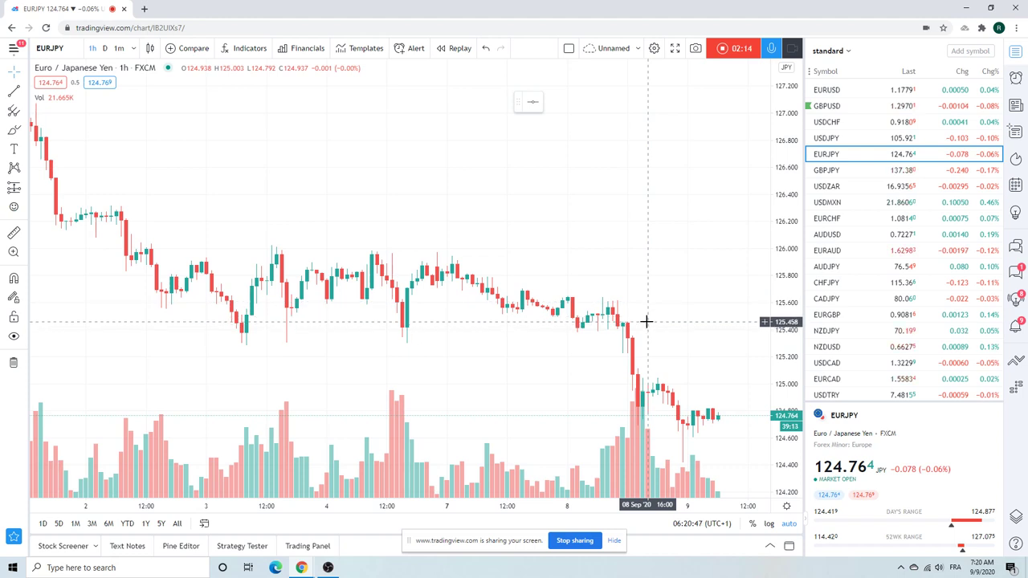
# Set daily candles and step from GBPJPY to the USDZAR daily chart, zooming in
pyautogui.click(104, 48)
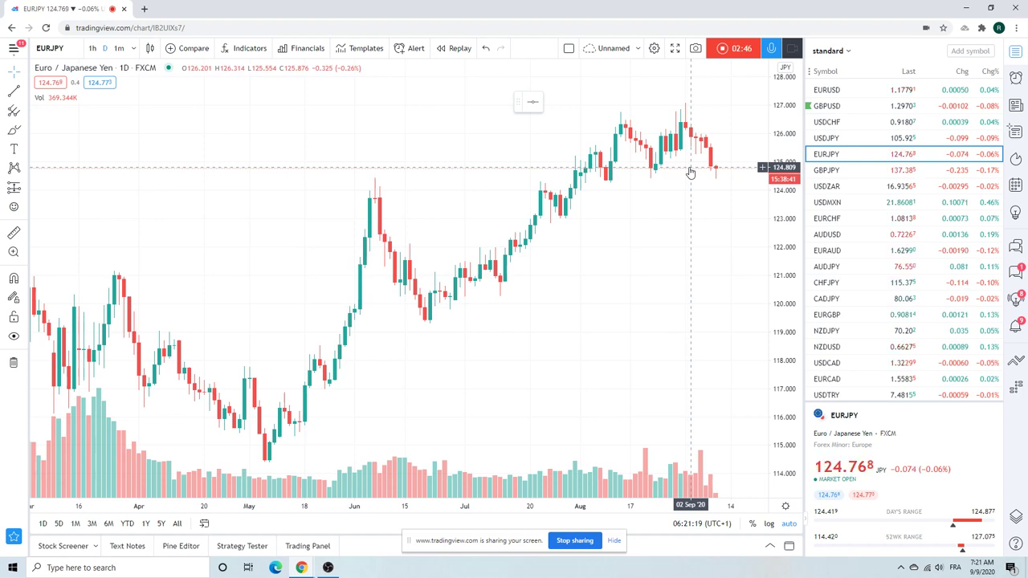
pyautogui.click(831, 171)
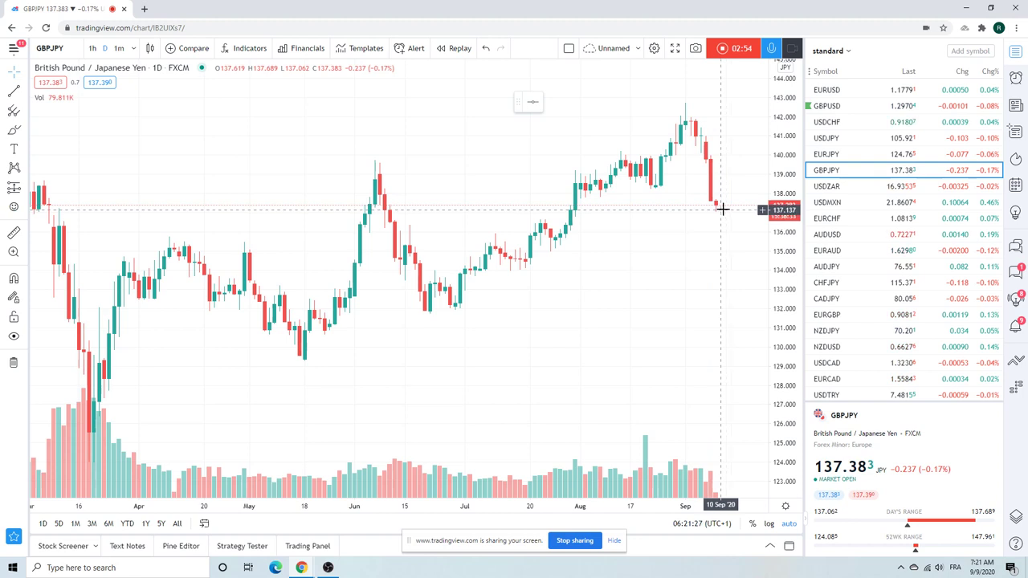
pyautogui.click(832, 191)
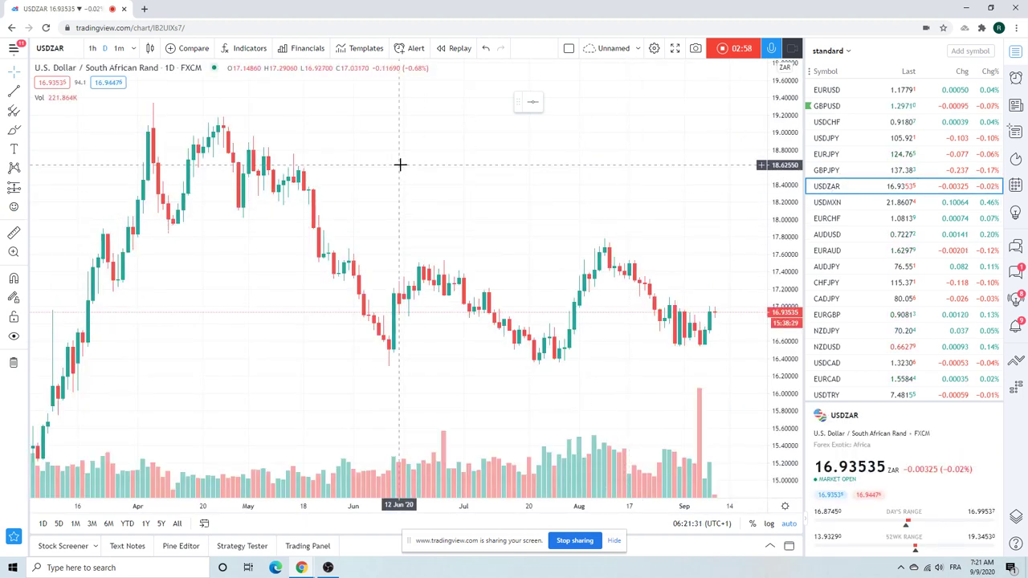
pyautogui.scroll(3, 399, 165)
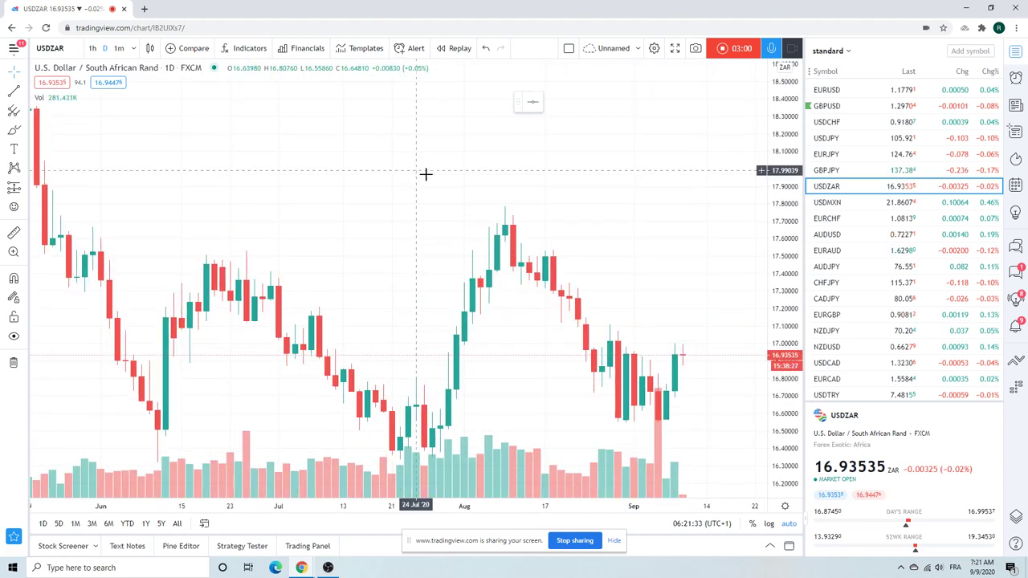
# Change the USDZAR chart to the 4-hour interval
pyautogui.click(133, 49)
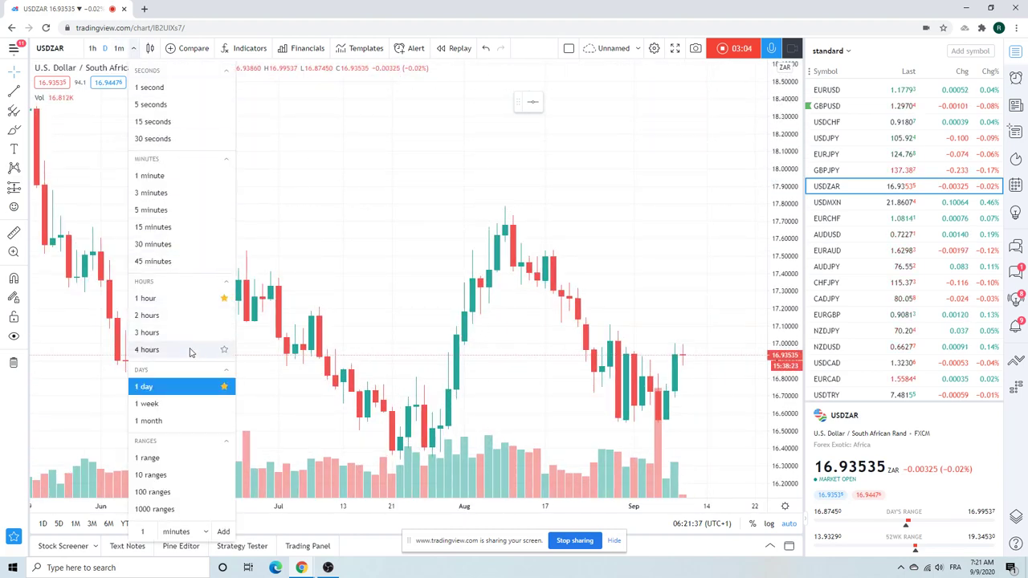
pyautogui.click(191, 350)
pyautogui.scroll(-3, 488, 285)
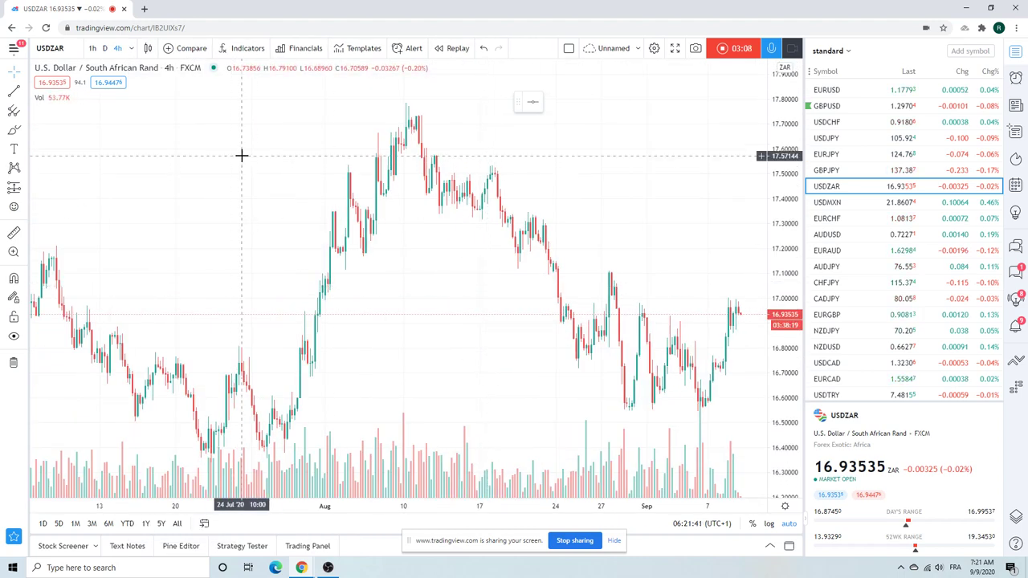
# Draw a descending extended line from the mid-August peak through the late-August high
pyautogui.click(24, 91)
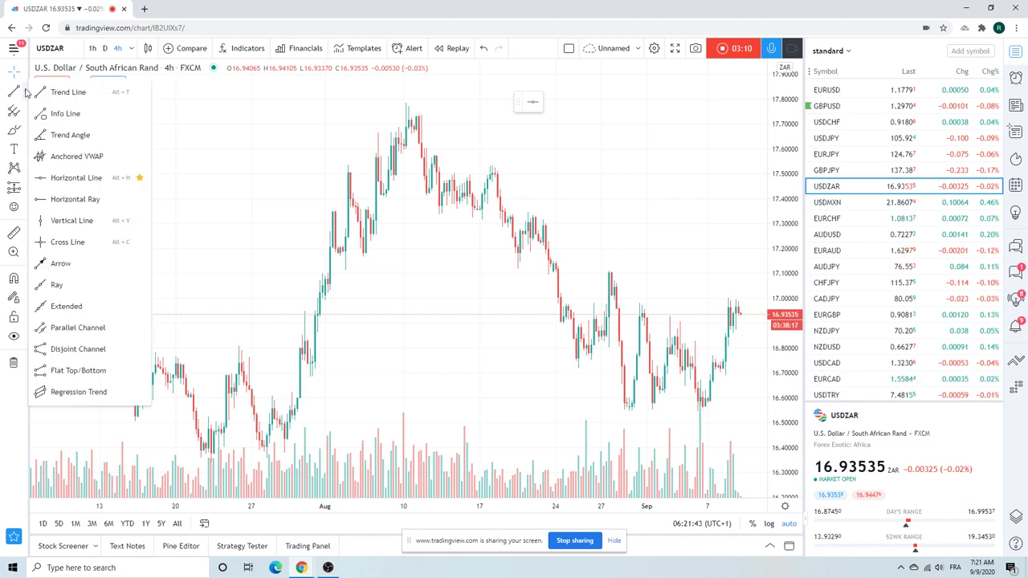
pyautogui.click(80, 306)
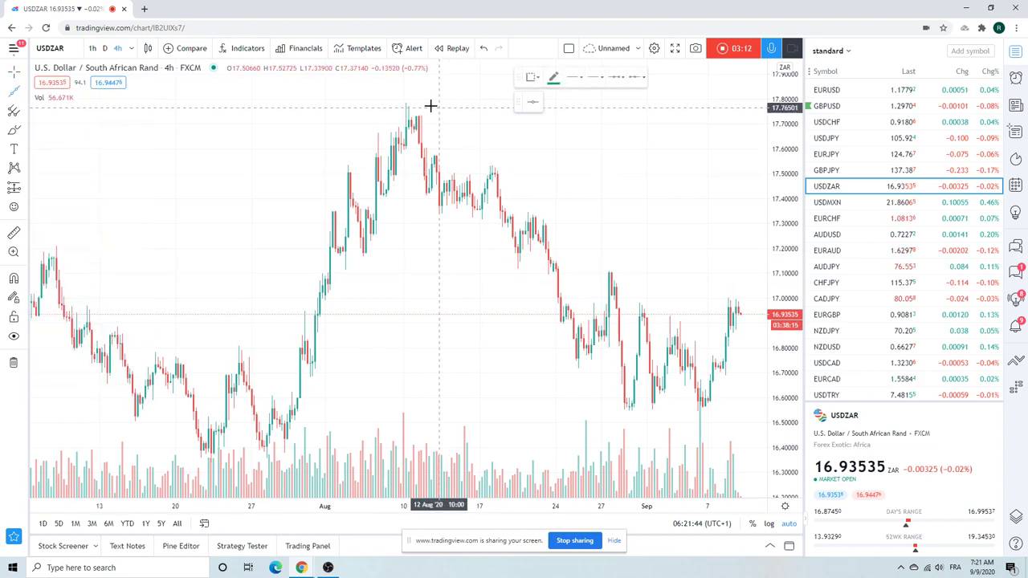
pyautogui.click(405, 99)
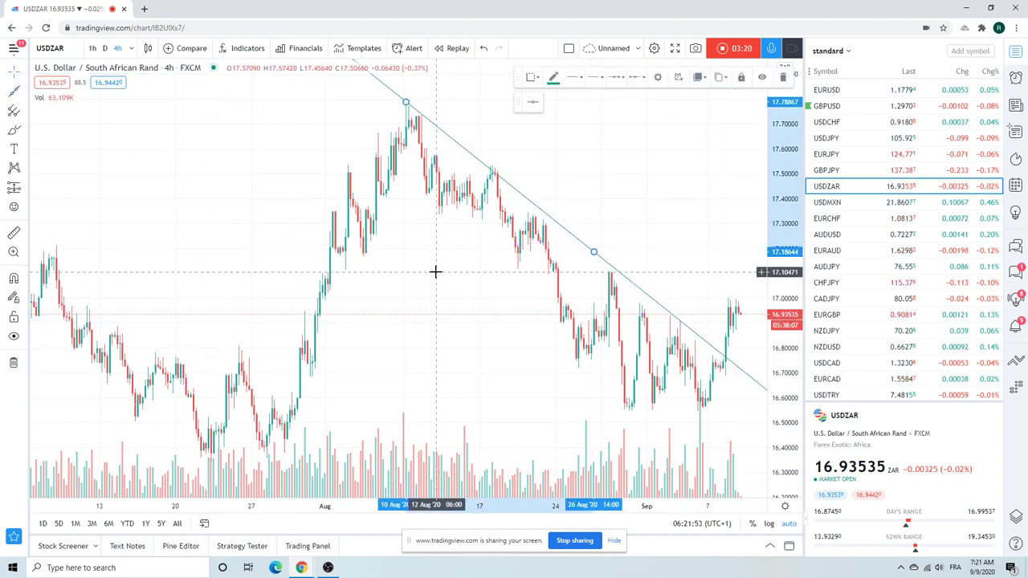
pyautogui.scroll(-2, 470, 340)
pyautogui.scroll(4, 431, 286)
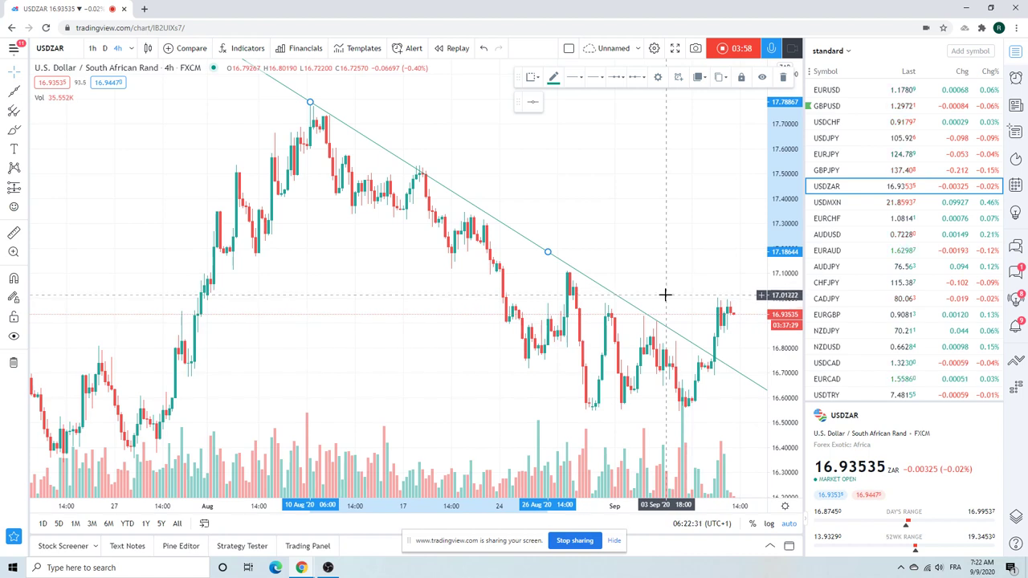
# Load U.S. Dollar / Mexican Peso (USDMXN) on 4-hour candles, zooming out and back in
pyautogui.click(835, 206)
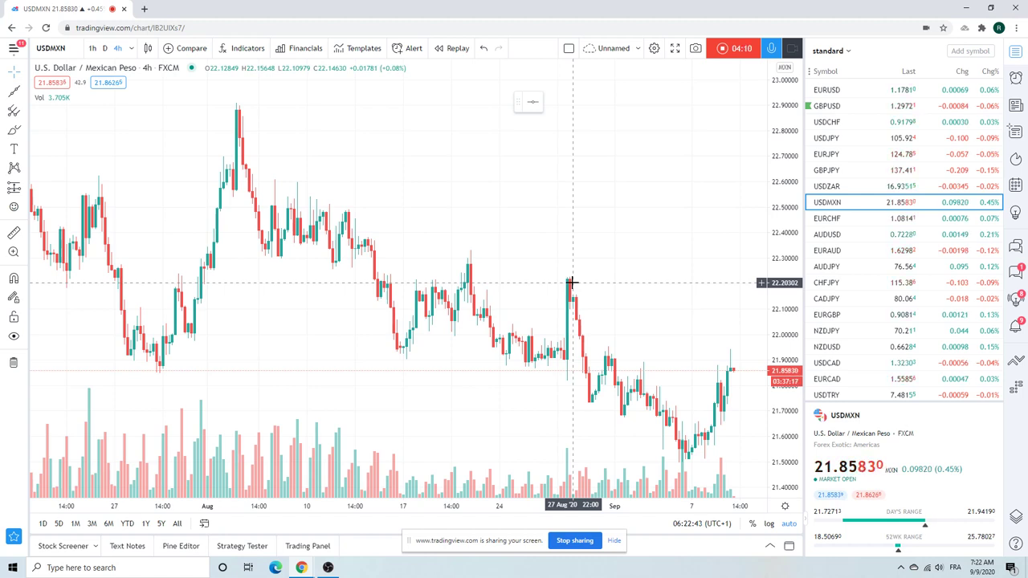
pyautogui.scroll(-2, 640, 354)
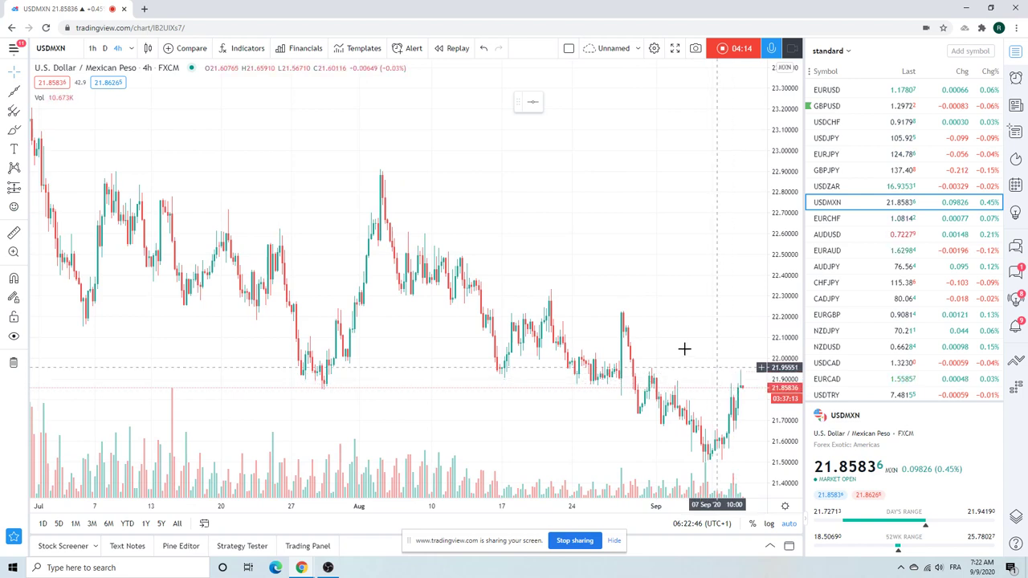
pyautogui.scroll(2, 681, 348)
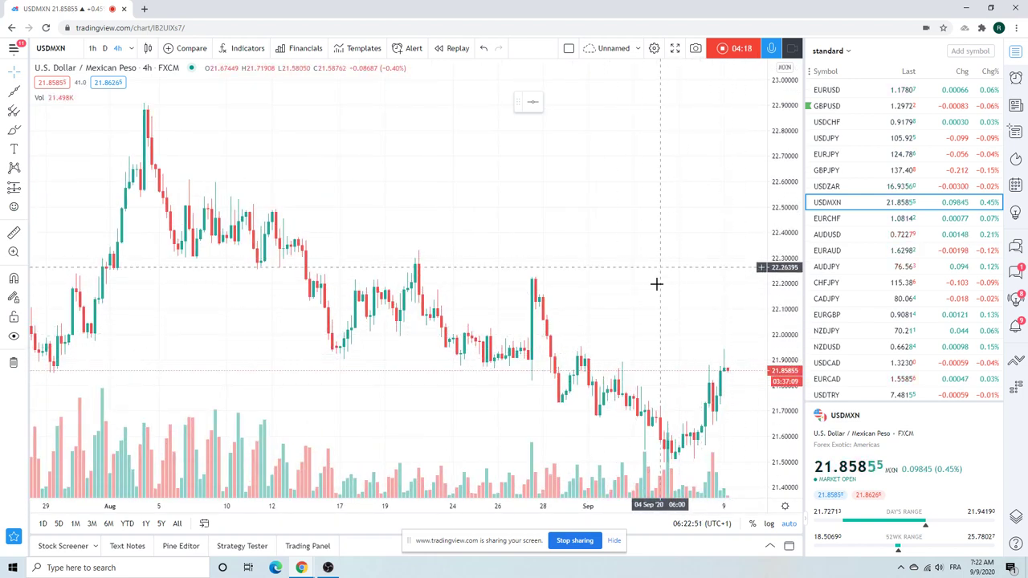
# Load AUDUSD on 4-hour candles, zoom out to several months, and show the line tools list
pyautogui.click(827, 234)
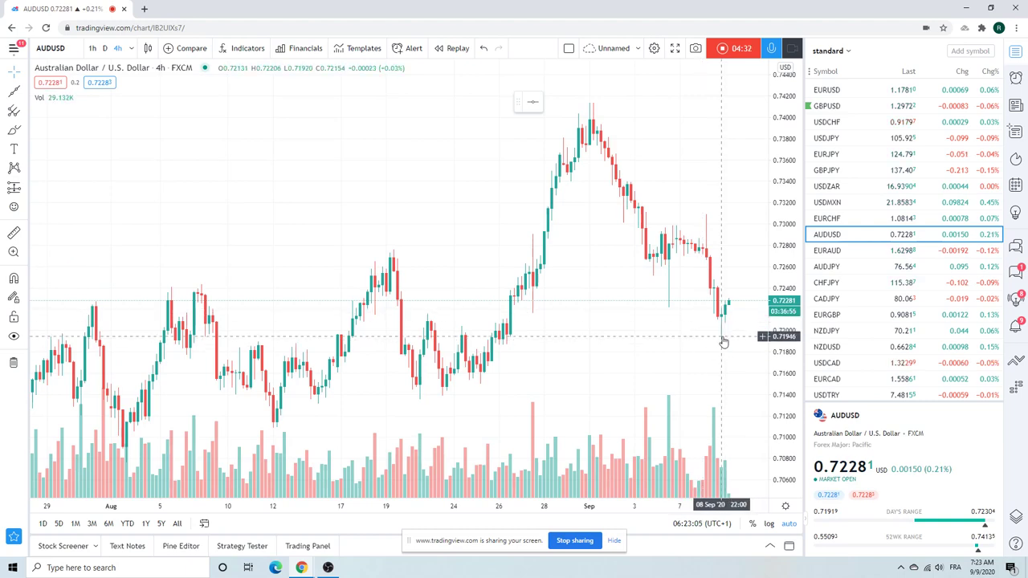
pyautogui.scroll(-3, 492, 246)
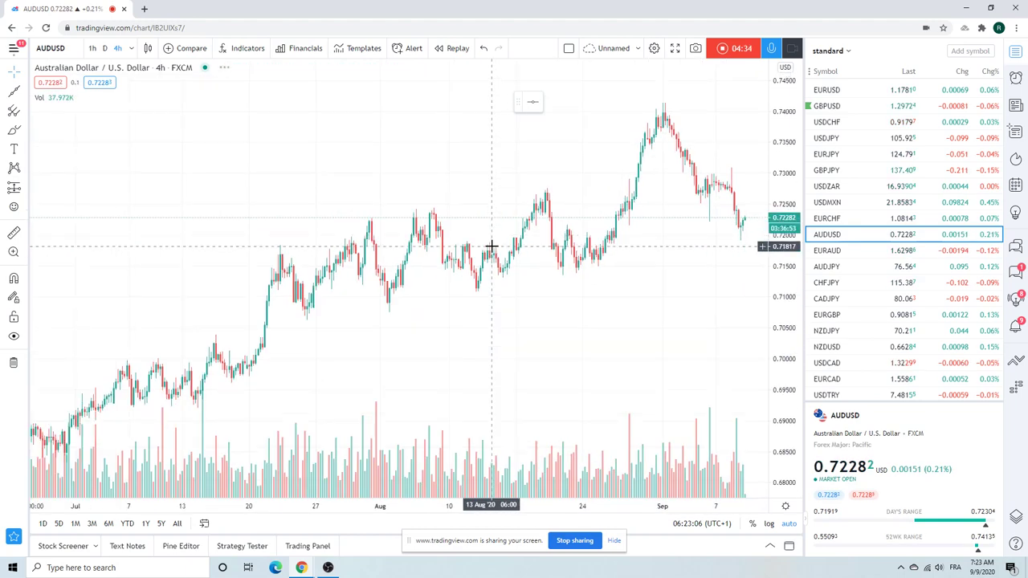
pyautogui.scroll(-3, 489, 241)
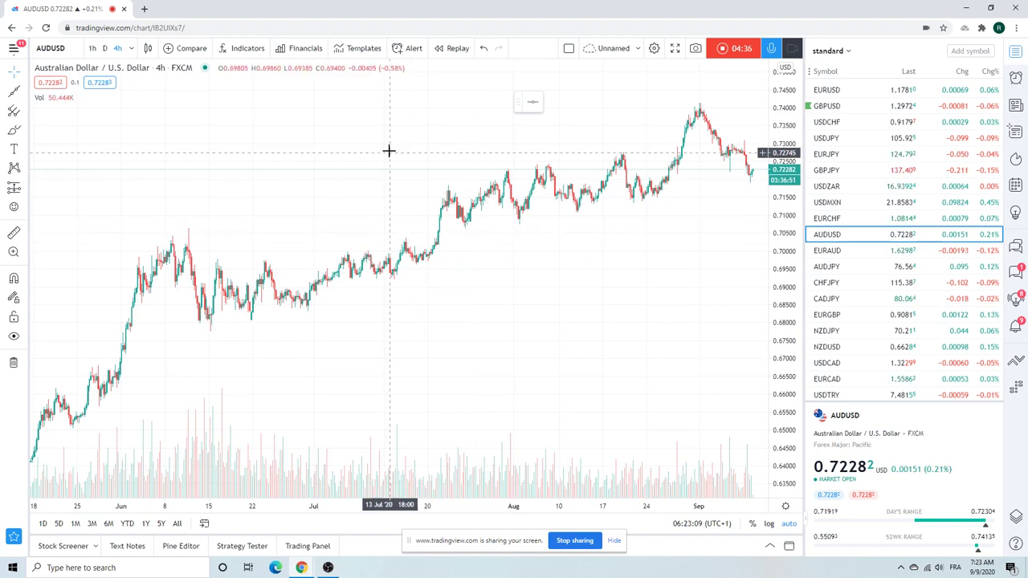
pyautogui.click(25, 92)
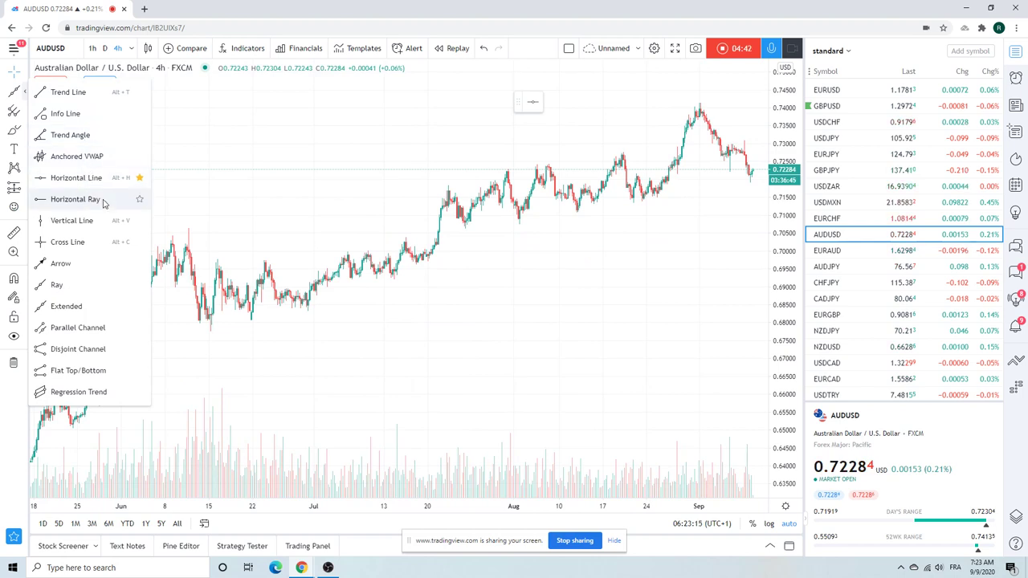
# Draw an extended ascending line from the early-August low through a late-August low, then load EURAUD
pyautogui.click(77, 305)
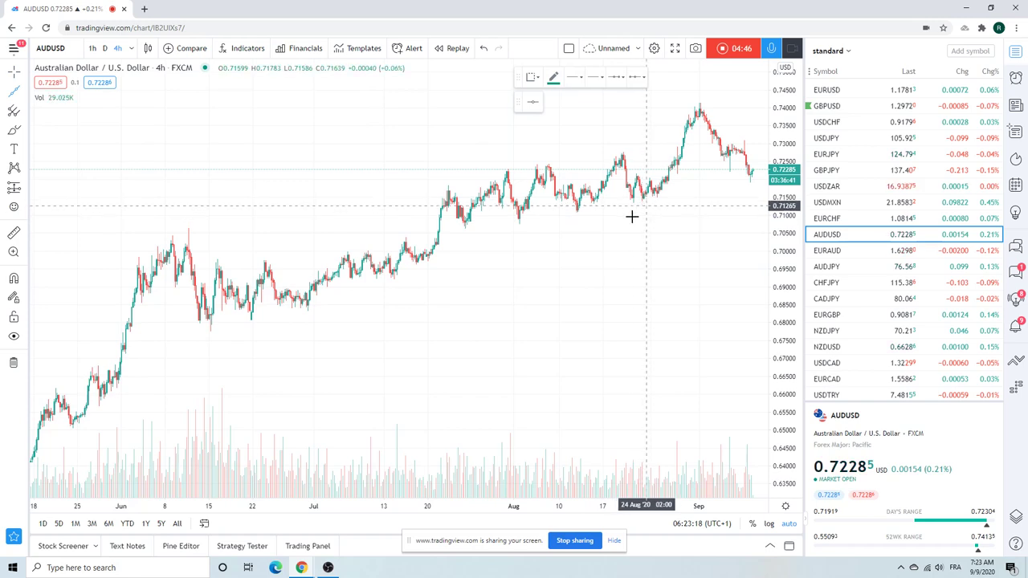
pyautogui.click(520, 225)
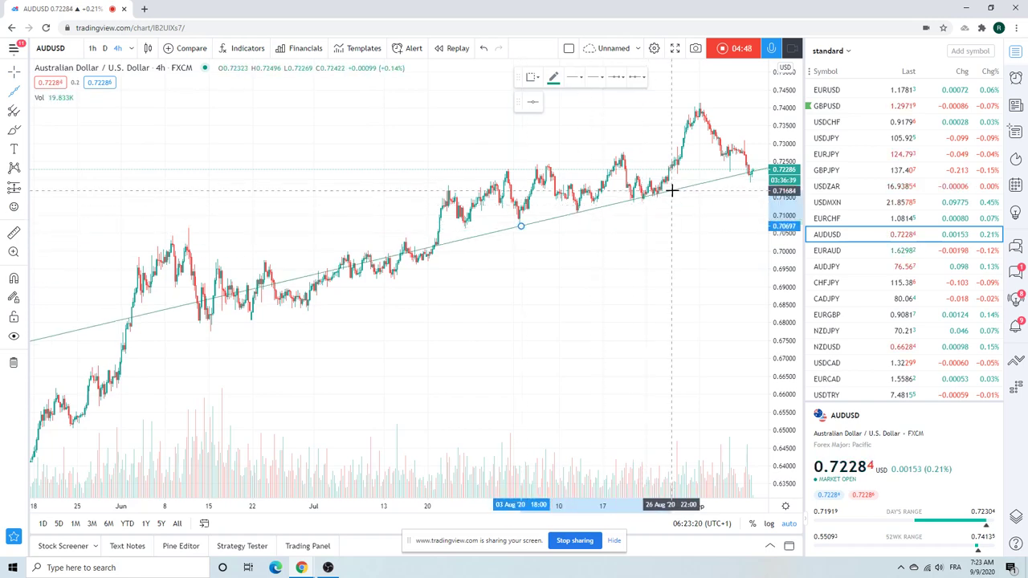
pyautogui.click(673, 193)
pyautogui.scroll(5, 670, 237)
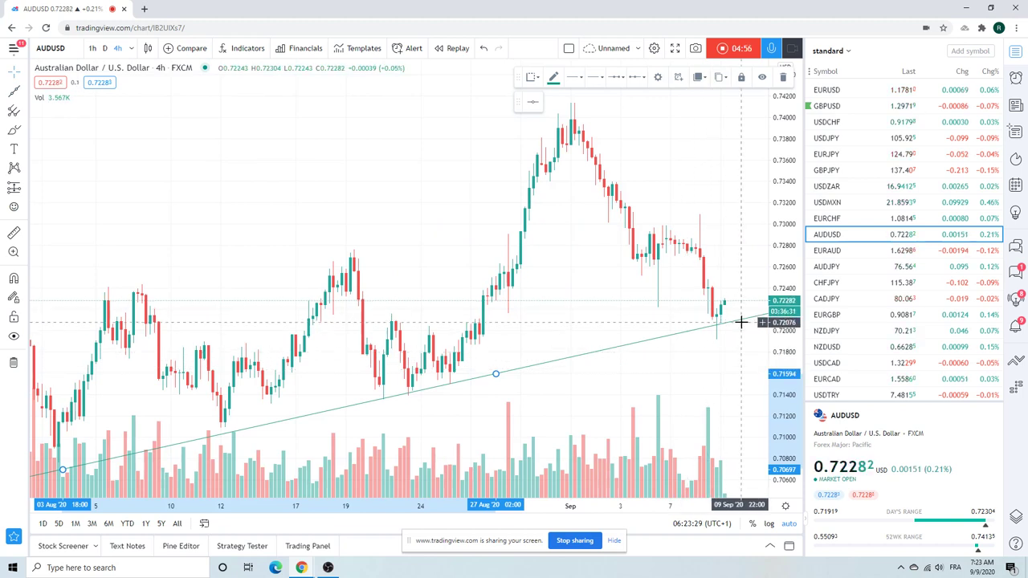
pyautogui.scroll(-2, 740, 322)
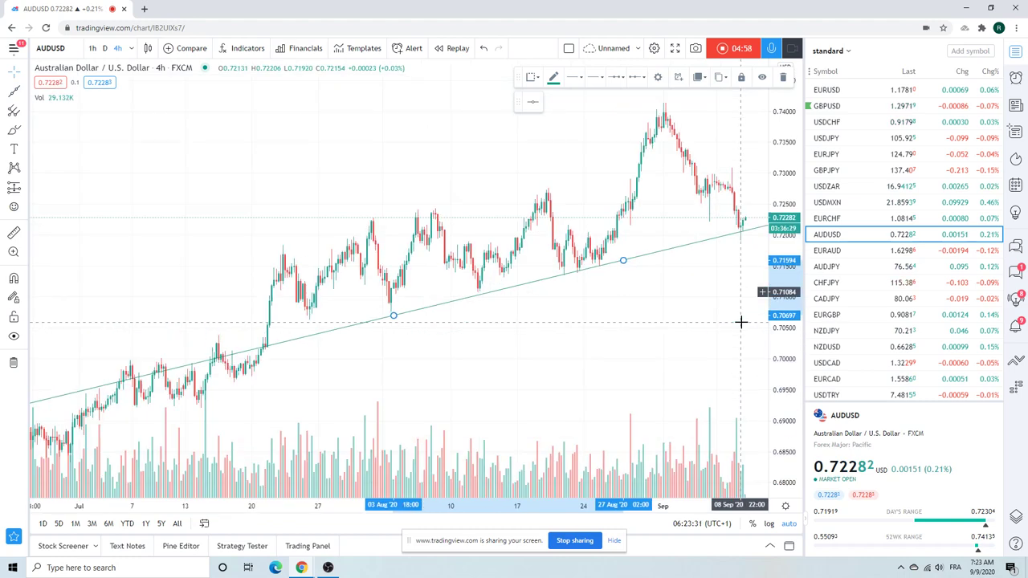
pyautogui.scroll(-2, 740, 322)
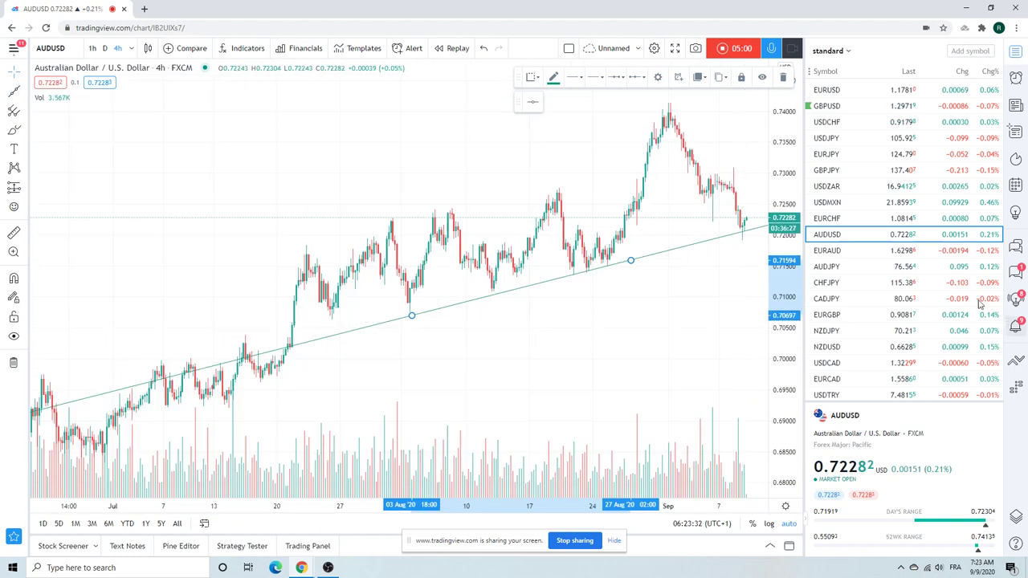
pyautogui.click(827, 250)
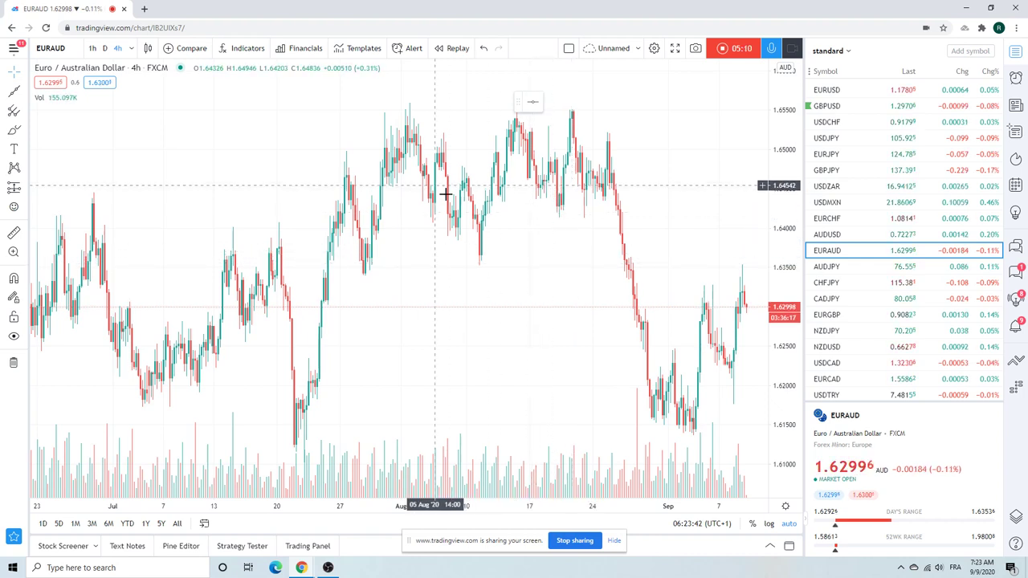
# Scroll down the watchlist and open the S&P 500 E-mini futures (ES1!) chart
pyautogui.scroll(-3, 857, 207)
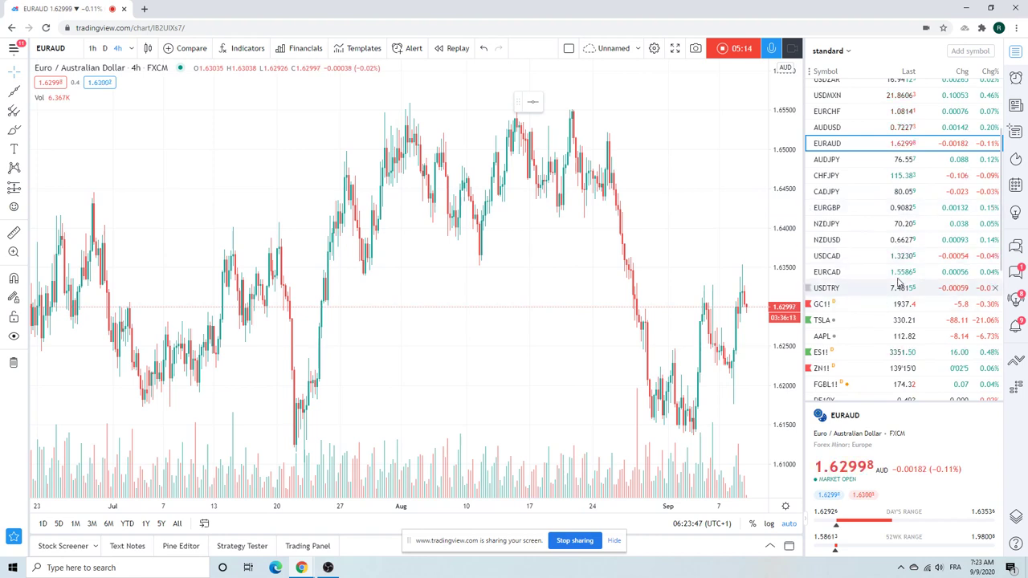
pyautogui.click(823, 352)
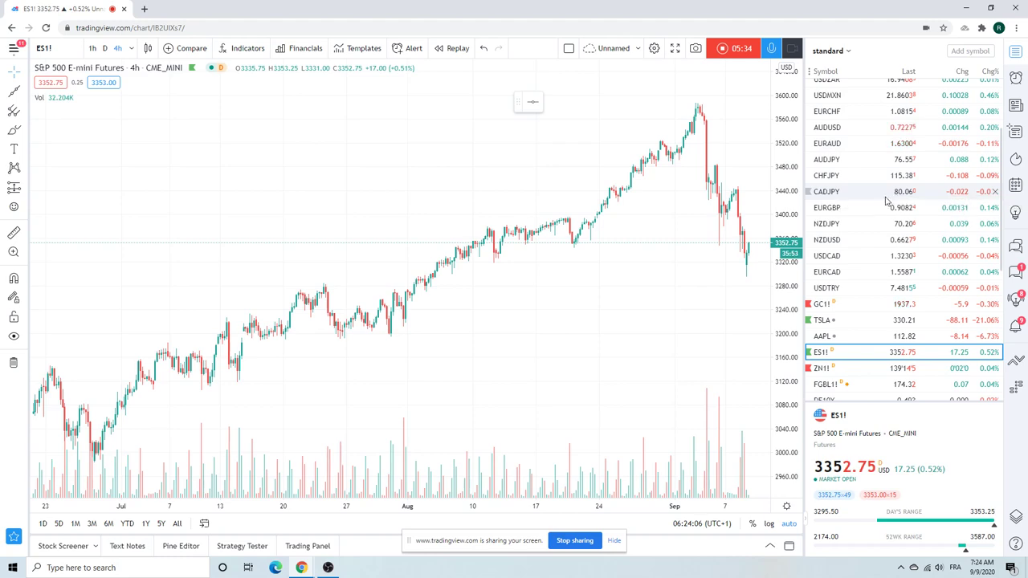
# Step through NZDUSD to USDCAD, zoom into recent candles, then load Gold Futures (GC1!)
pyautogui.click(827, 240)
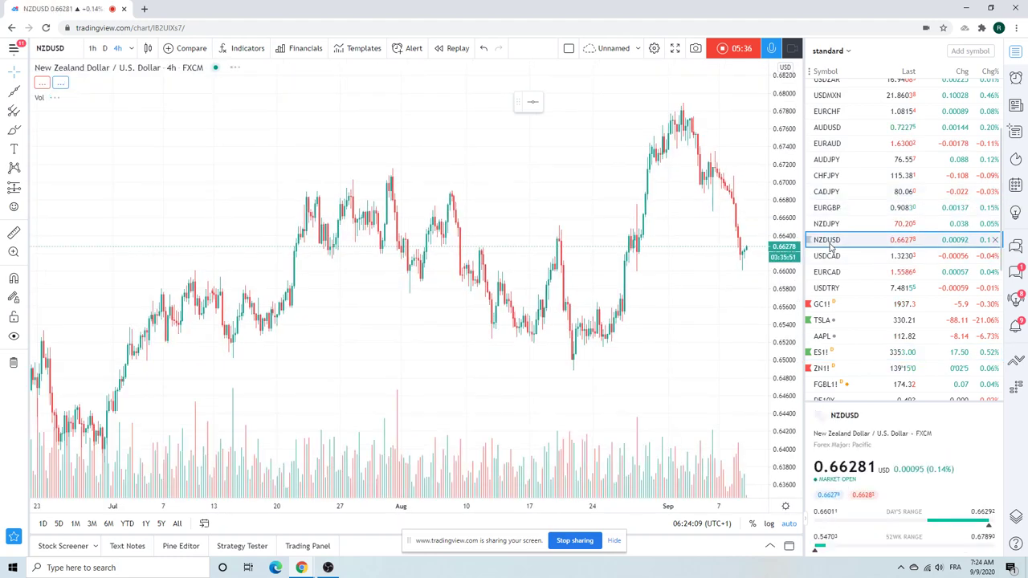
pyautogui.click(832, 257)
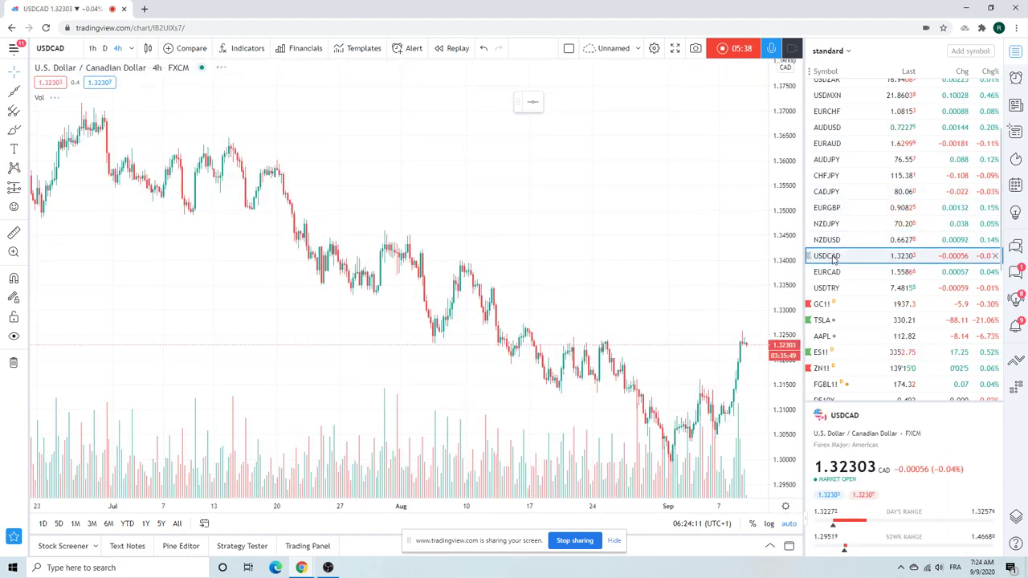
pyautogui.scroll(5, 571, 319)
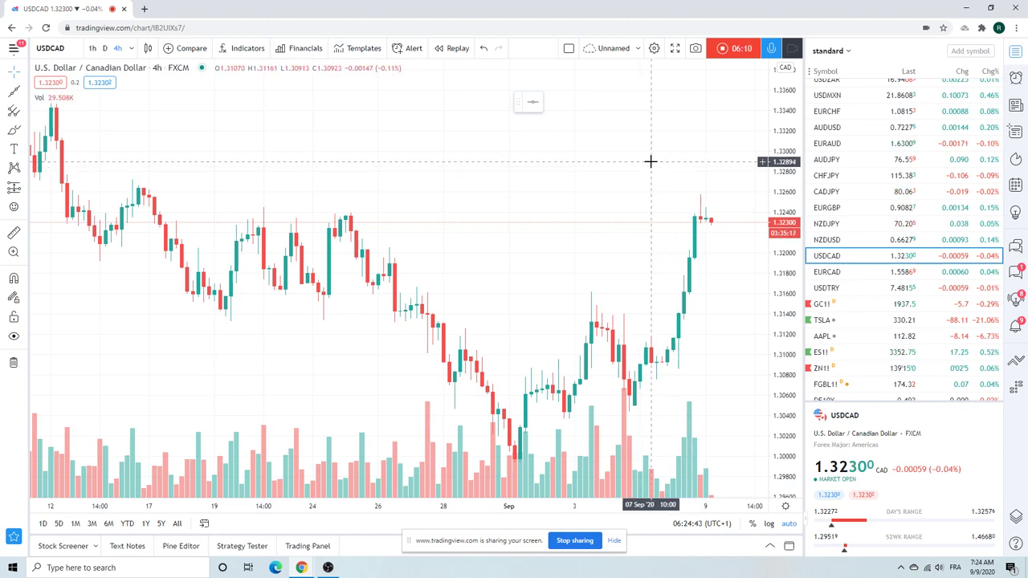
pyautogui.click(835, 303)
pyautogui.scroll(-4, 610, 177)
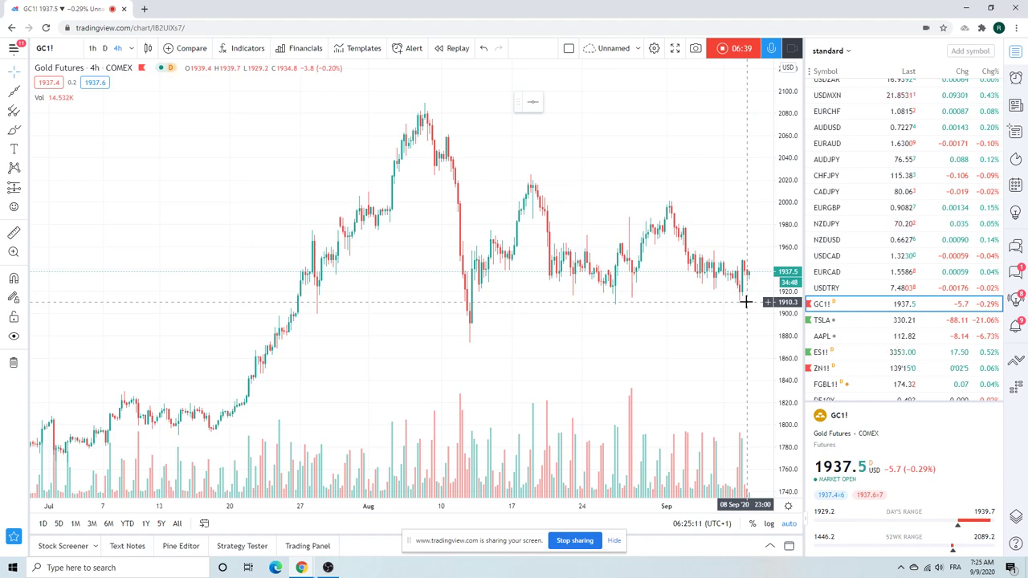
# Load Tesla (TSLA) and zoom over a longer range, then switch to Apple (AAPL)
pyautogui.click(821, 320)
pyautogui.scroll(3, 468, 189)
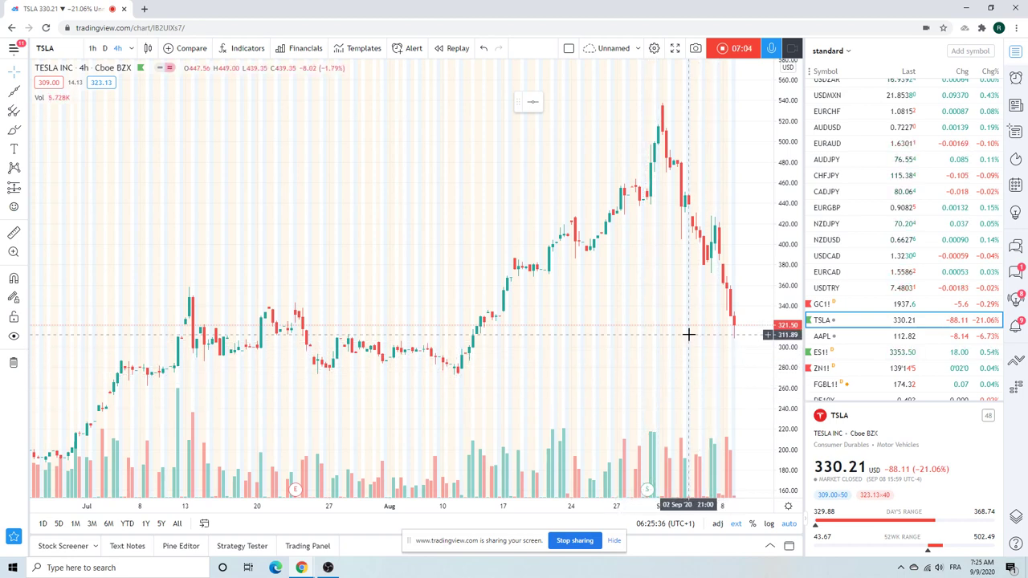
pyautogui.scroll(-5, 688, 334)
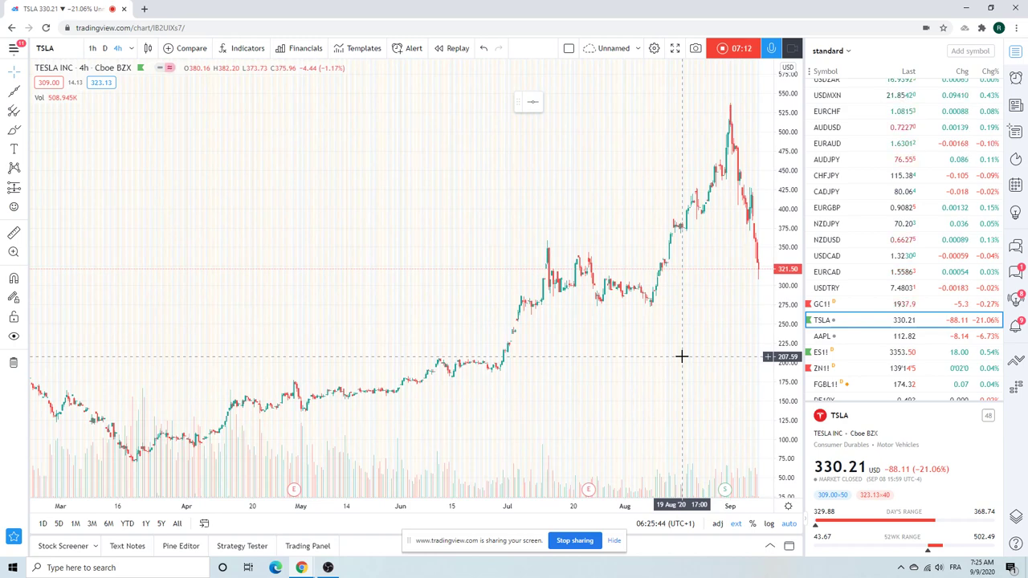
pyautogui.click(825, 337)
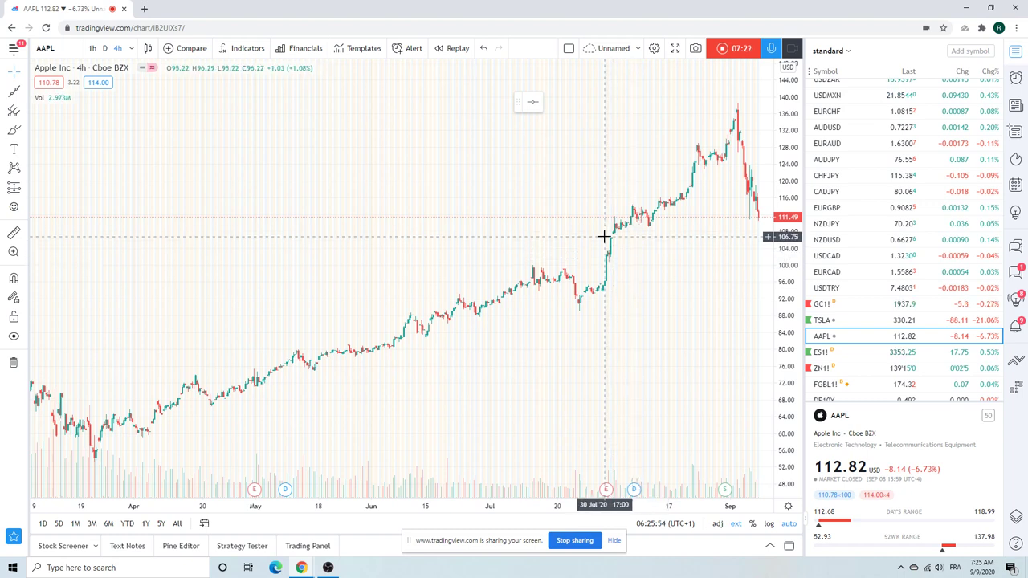
# Open the Bitcoin CME Futures (BTC1!) chart from the watchlist and zoom in on it
pyautogui.scroll(-3, 897, 202)
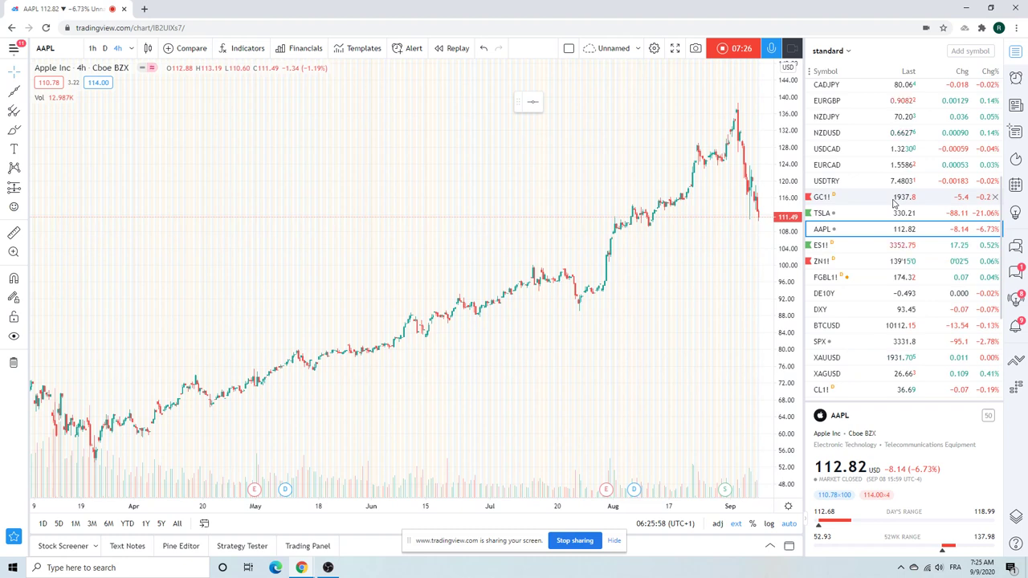
pyautogui.scroll(-4, 893, 202)
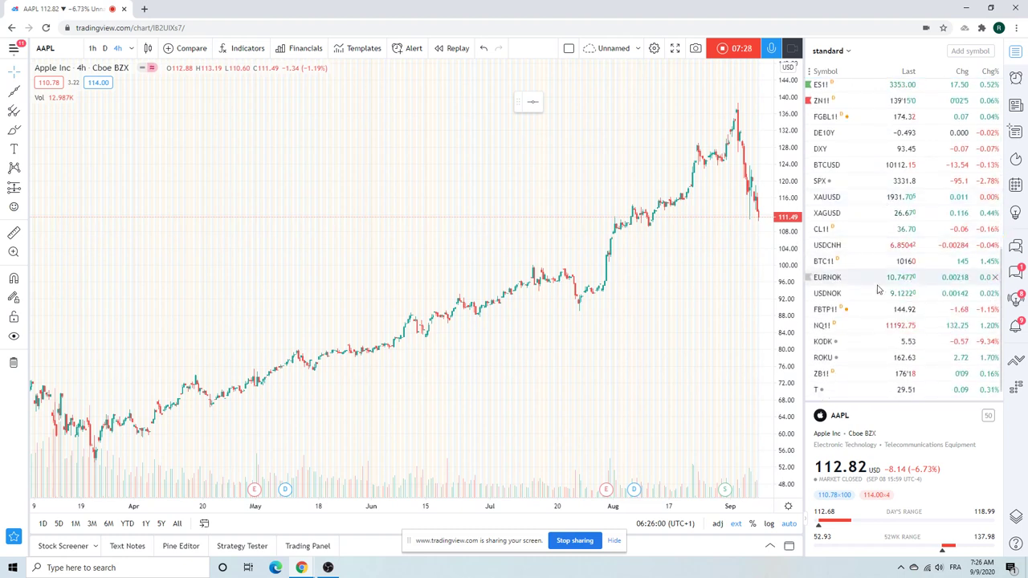
pyautogui.click(822, 262)
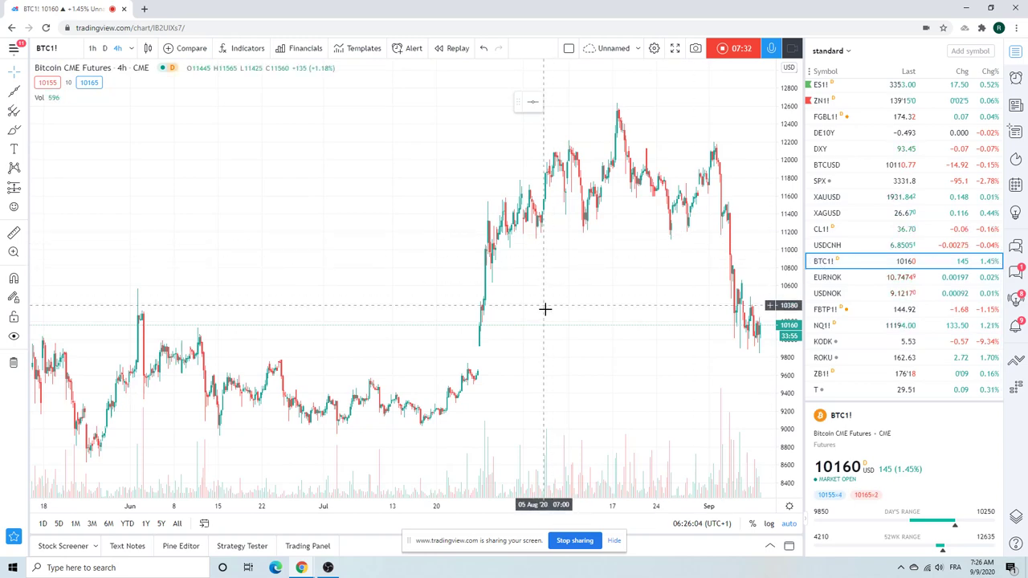
pyautogui.scroll(5, 534, 252)
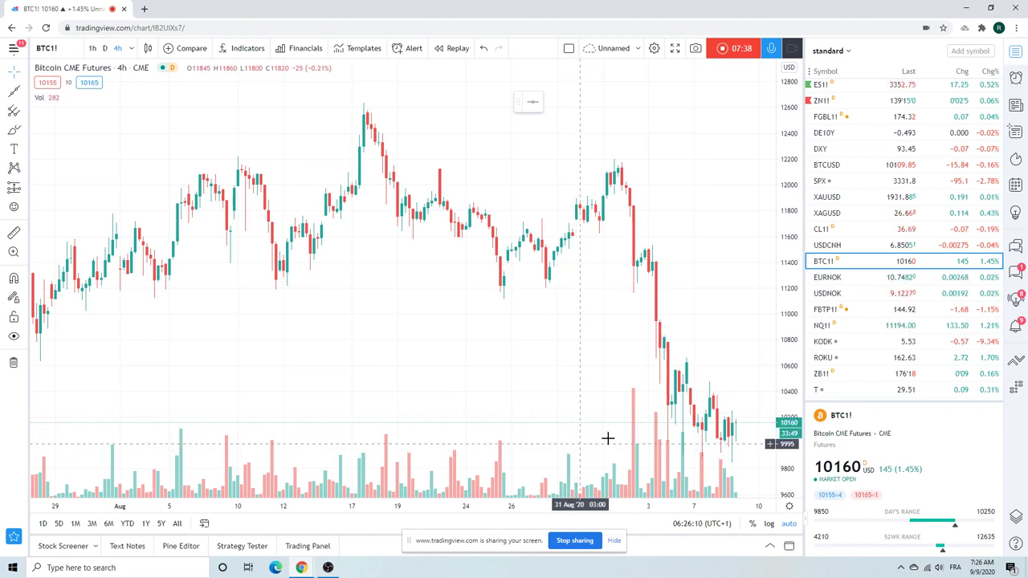
pyautogui.scroll(-3, 556, 293)
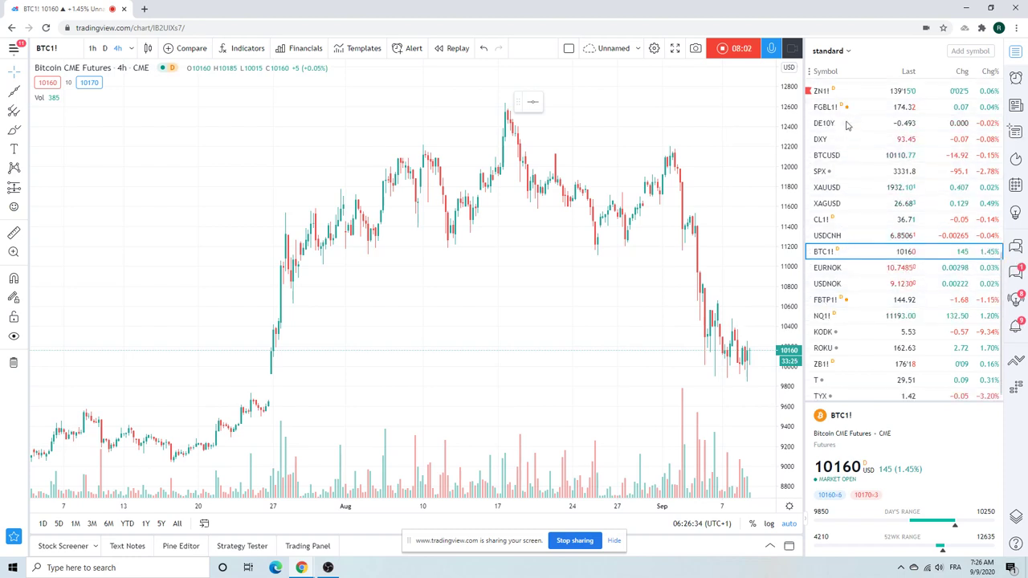
# Switch the chart to T-Bond Futures (ZB1!, CBOT) on 4-hour candles
pyautogui.scroll(2, 864, 188)
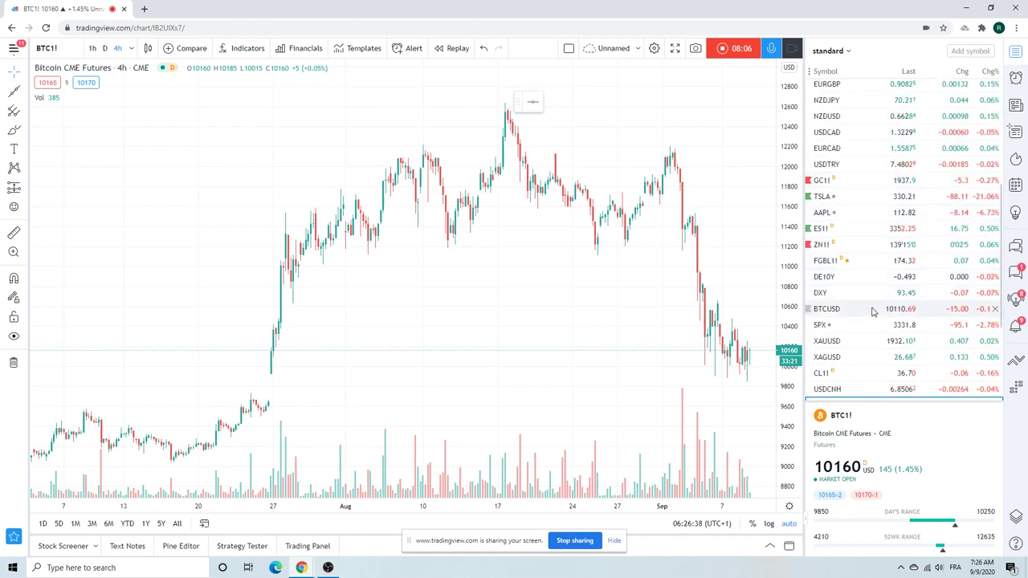
pyautogui.scroll(-1, 855, 213)
pyautogui.scroll(-2, 863, 212)
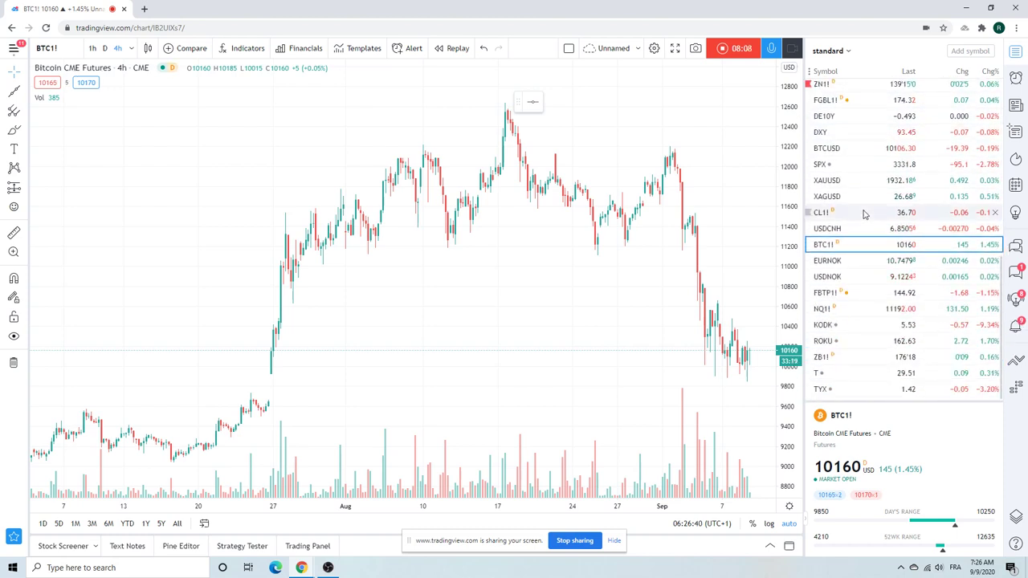
pyautogui.click(834, 358)
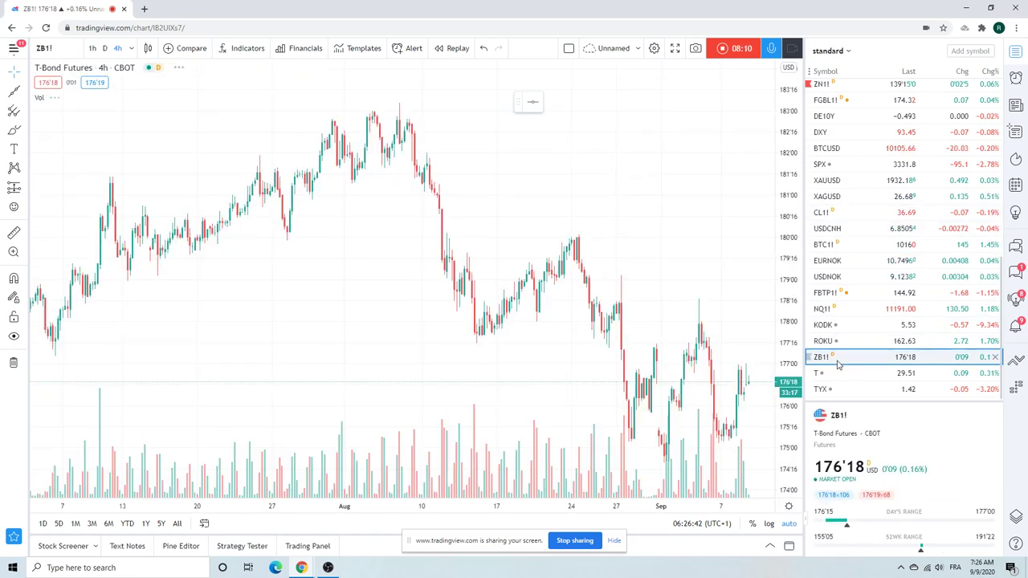
# Change the T-Bond Futures chart to the daily (D) interval
pyautogui.scroll(4, 530, 225)
pyautogui.scroll(-5, 587, 70)
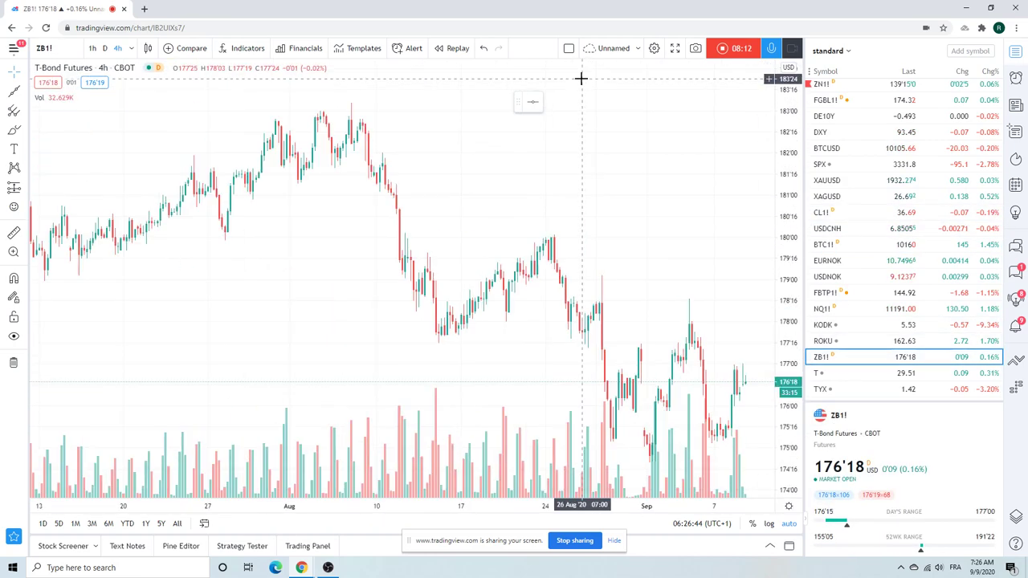
pyautogui.click(104, 49)
pyautogui.scroll(5, 399, 148)
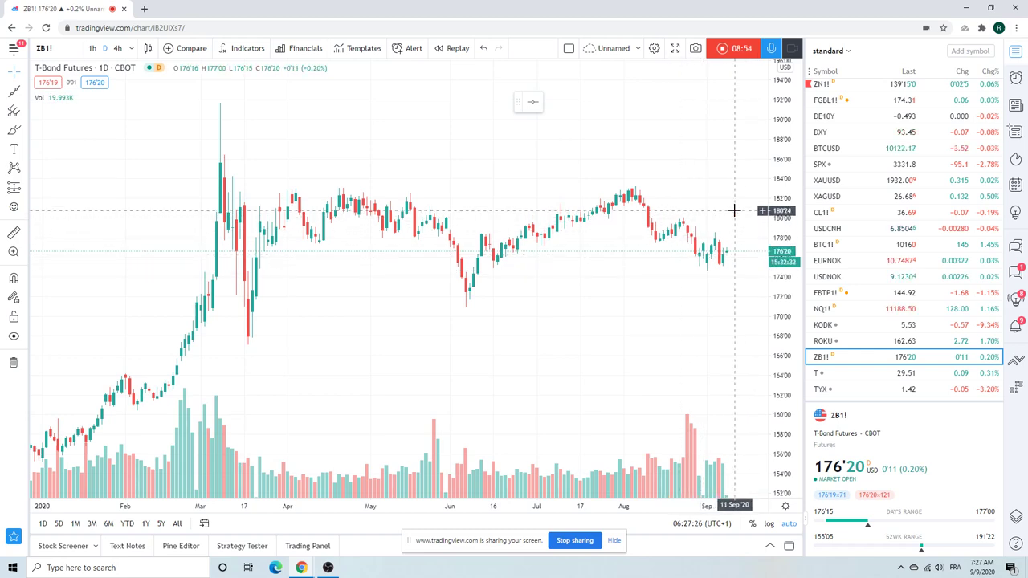
# Open the CBOE 30 Yr Treasury Bond Yield (TYX) daily chart
pyautogui.scroll(2, 564, 206)
pyautogui.scroll(-2, 564, 207)
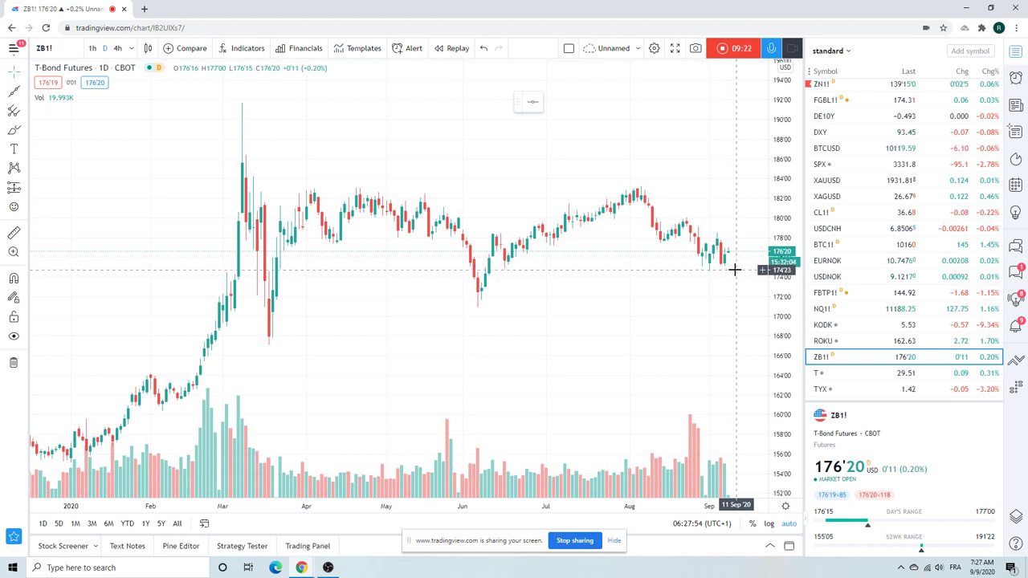
pyautogui.click(839, 388)
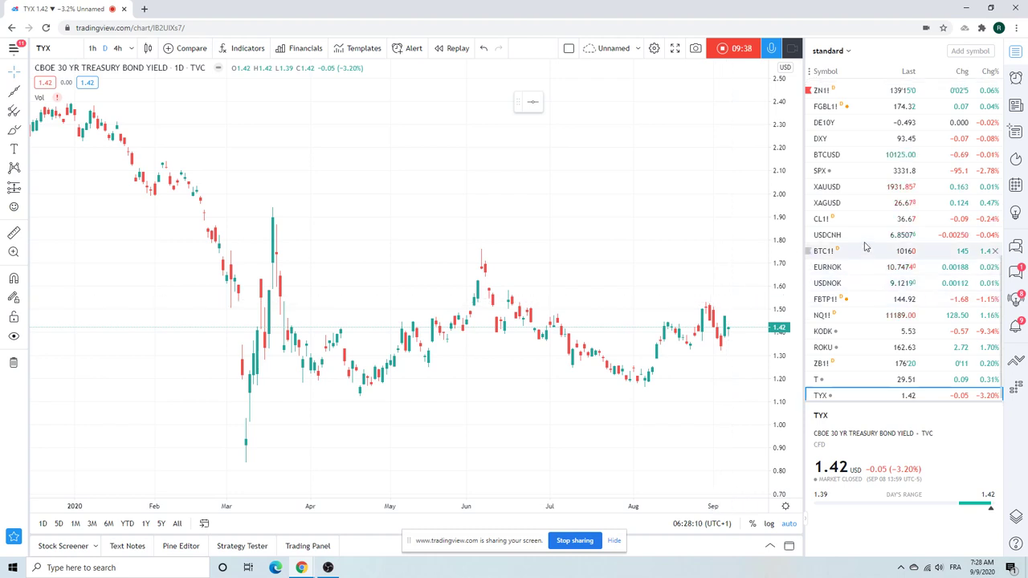
# Stop the video idea recording to bring up its Preview Video Idea window
pyautogui.scroll(3, 881, 275)
pyautogui.scroll(2, 881, 275)
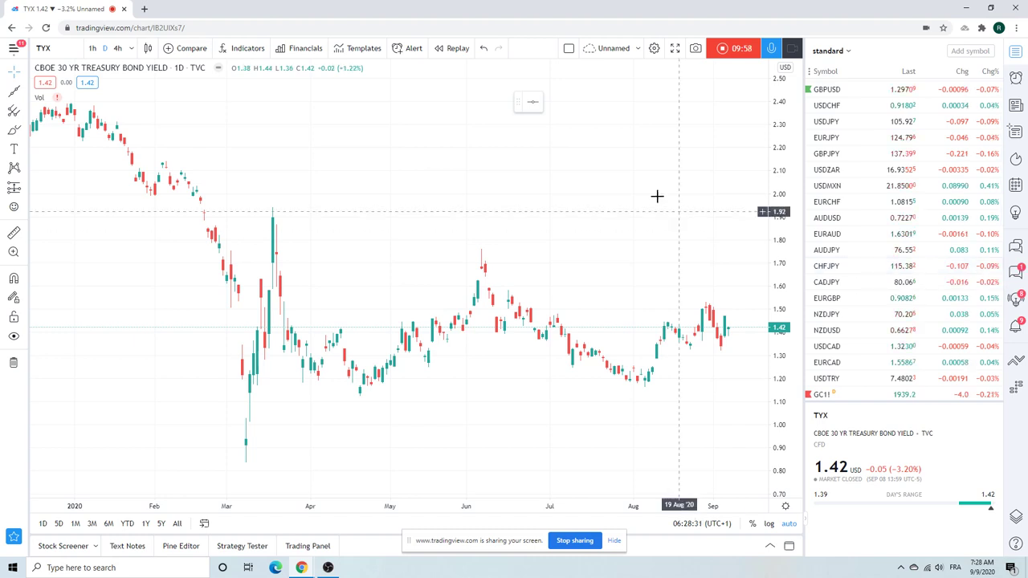
pyautogui.click(725, 50)
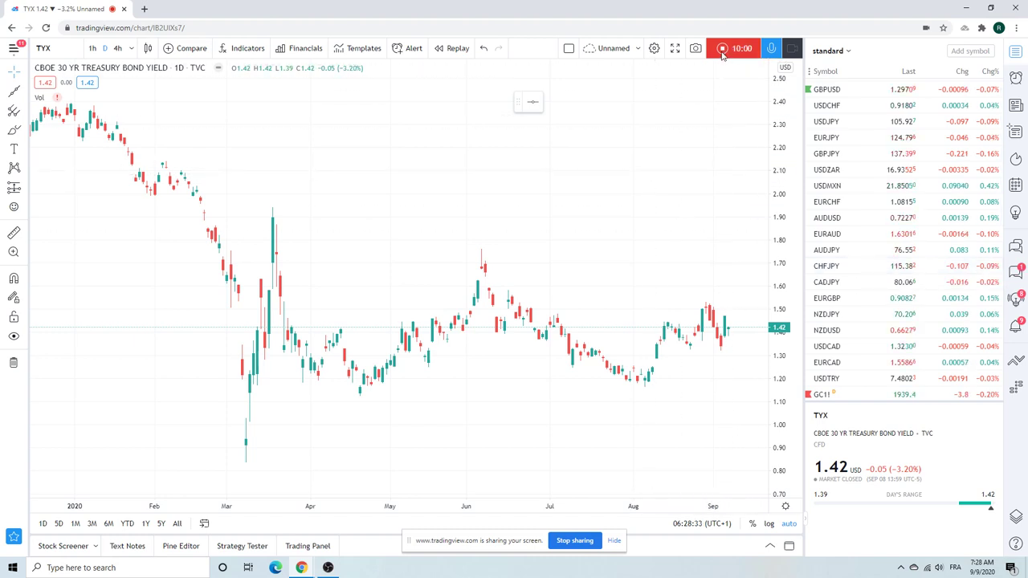